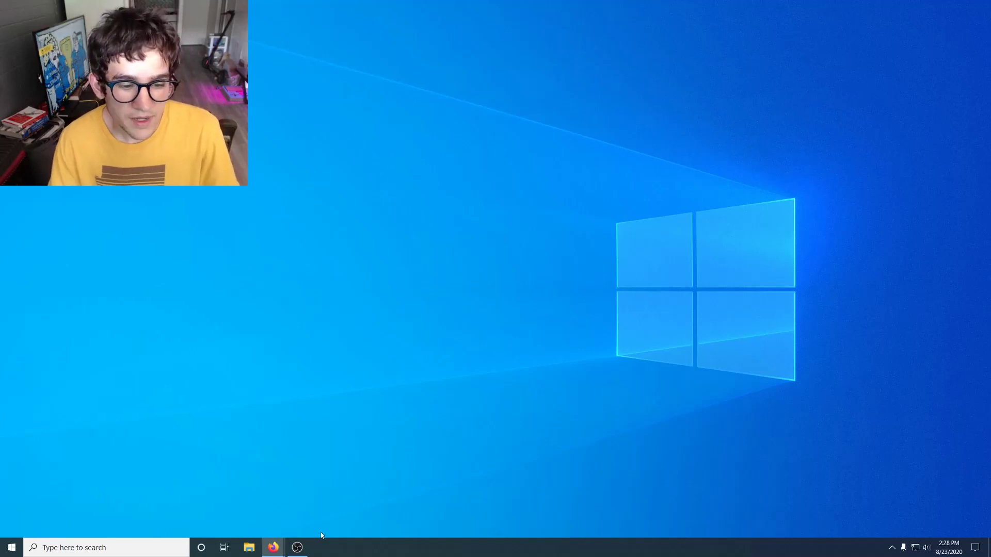
Step: Bring Firefox back up and go to the JetBrains 'Find your IDE' products page
mouse_move(274, 548)
click(338, 513)
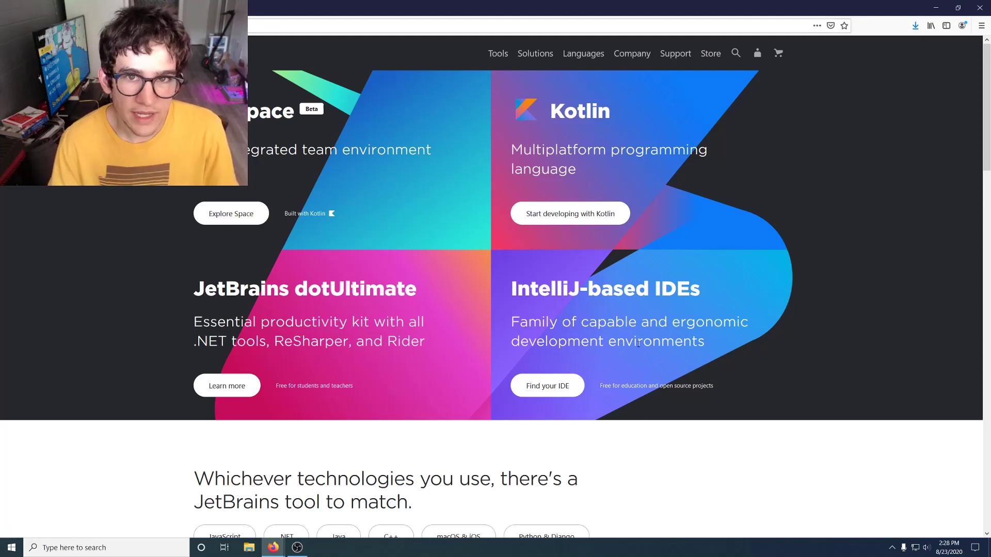
click(548, 387)
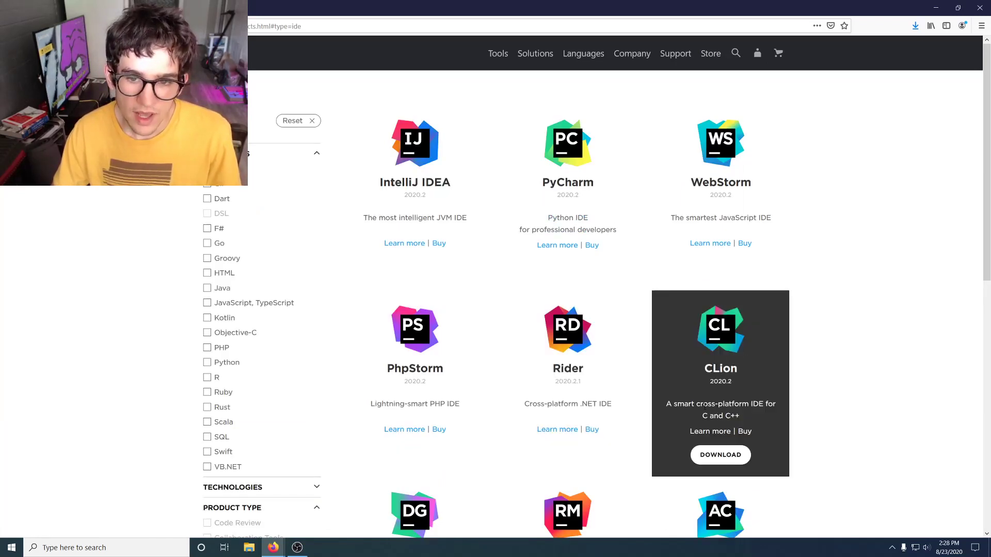
scroll(879, 317, down, 1)
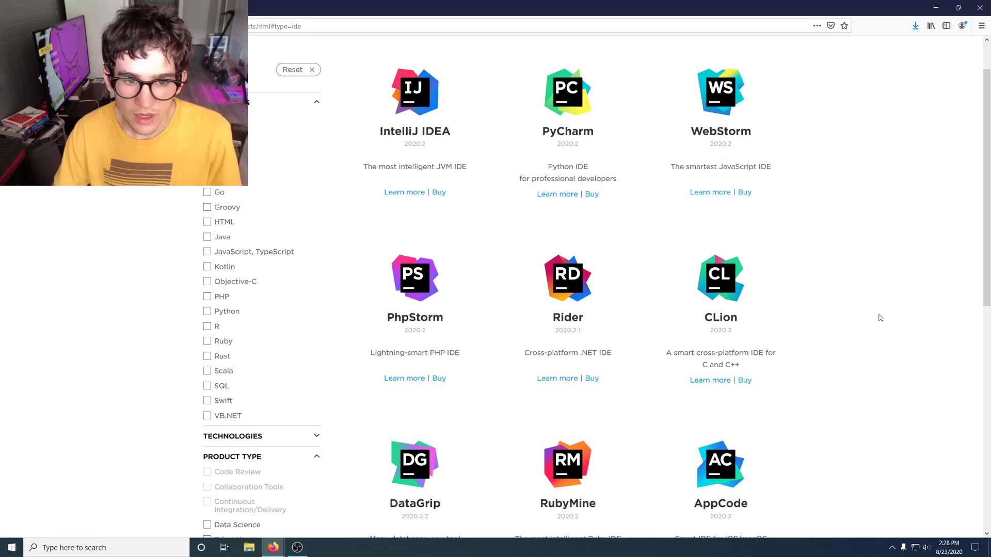
scroll(878, 316, up, 1)
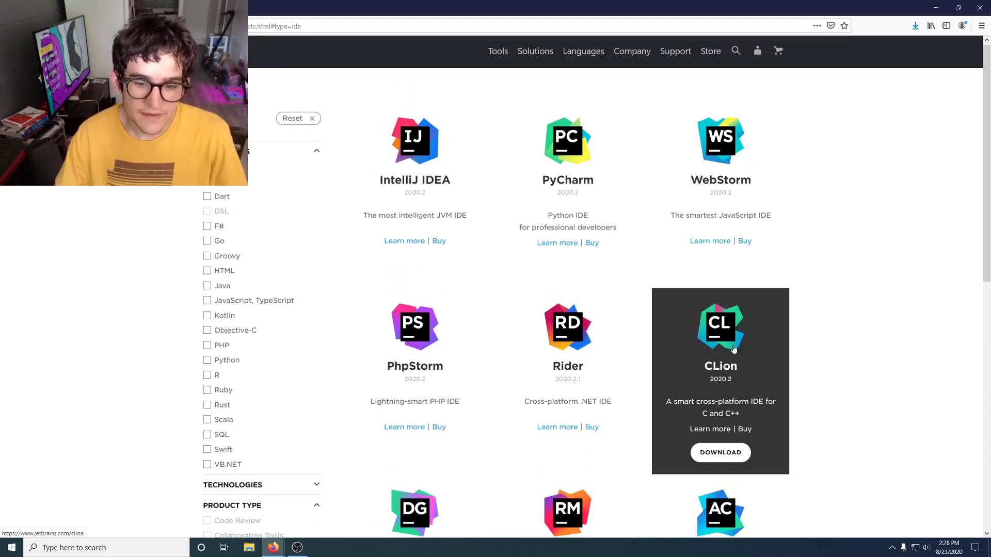
scroll(732, 344, down, 2)
scroll(744, 372, down, 2)
scroll(763, 402, up, 3)
scroll(763, 402, up, 1)
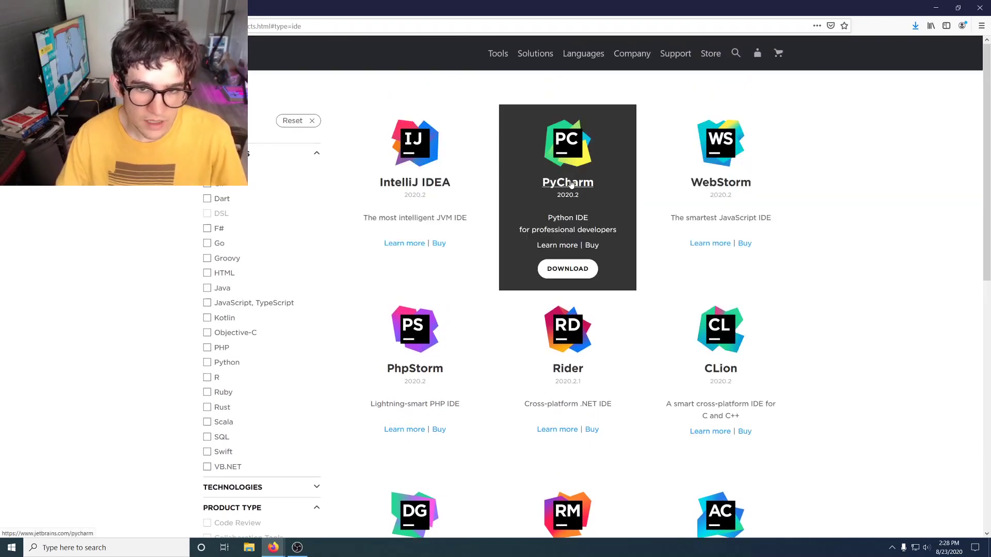
scroll(678, 401, down, 1)
scroll(678, 402, down, 2)
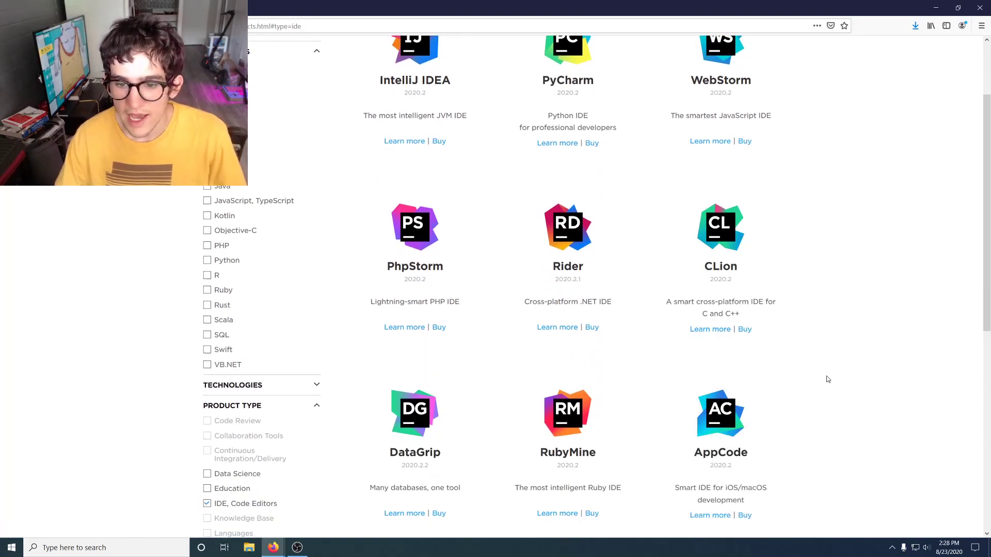
scroll(840, 322, up, 2)
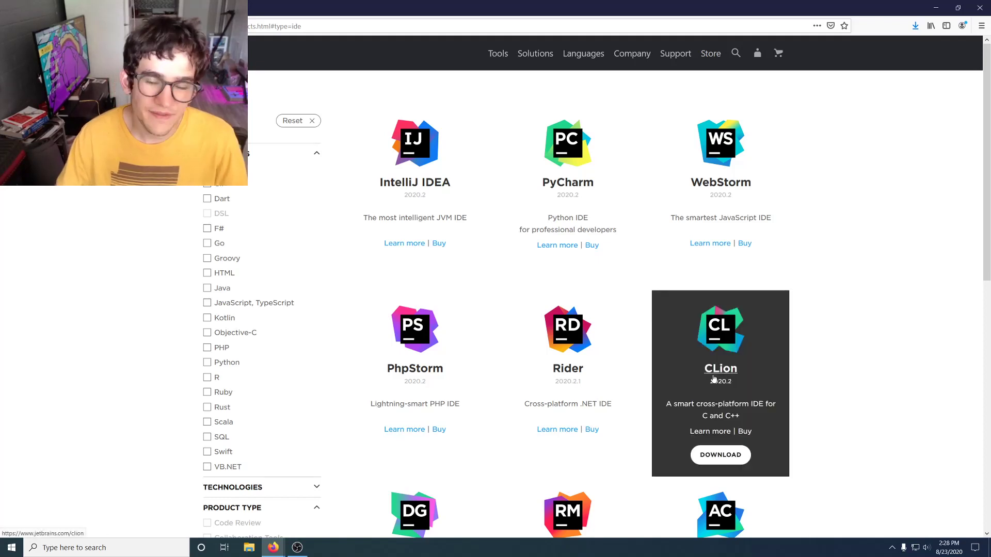
mouse_move(720, 383)
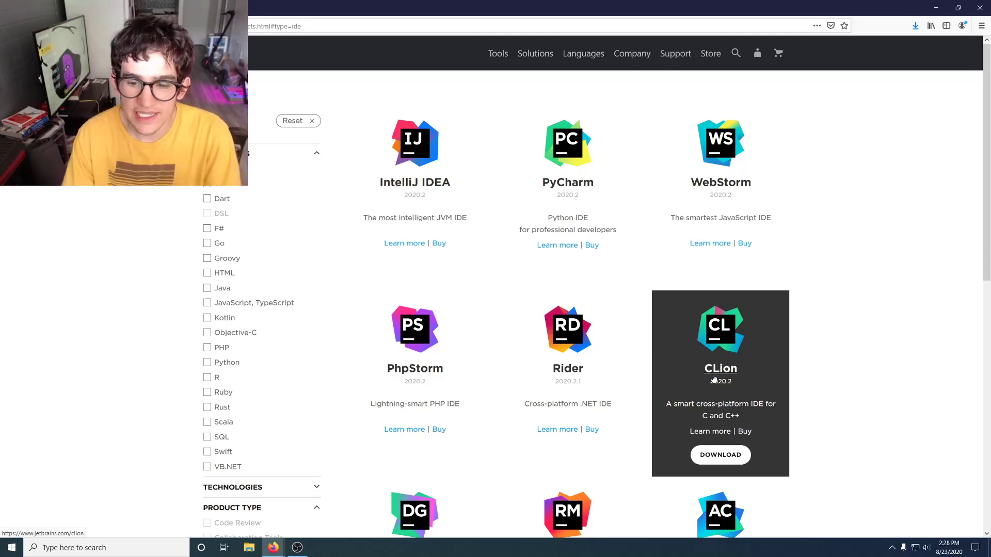
Step: Download the CLion installer for Windows from the CLion page and save the file
click(713, 454)
click(382, 241)
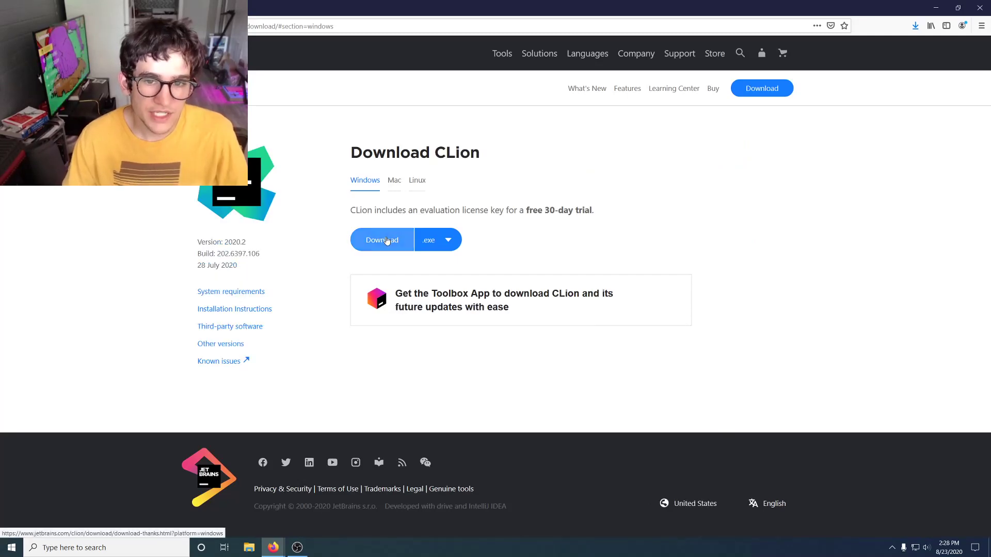
scroll(406, 378, down, 2)
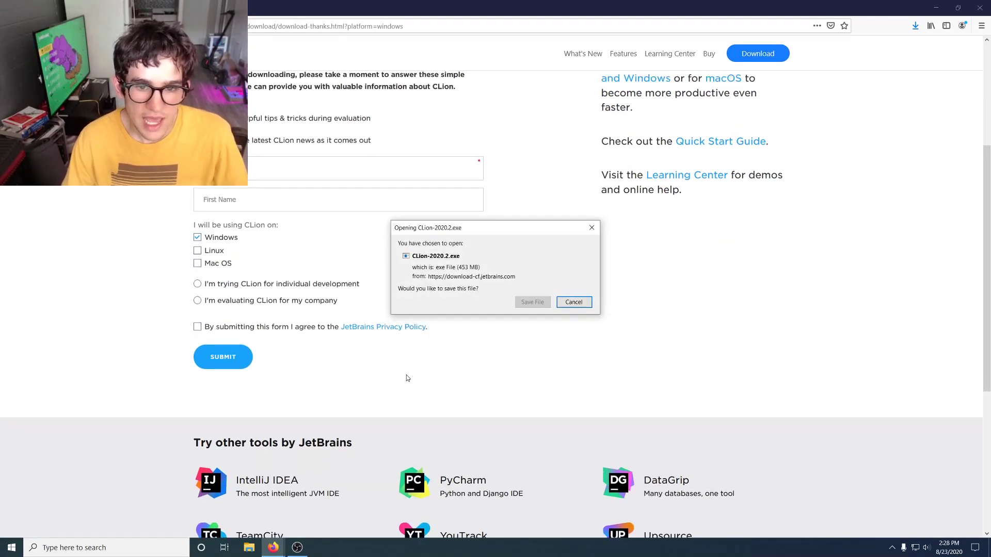
scroll(407, 377, up, 5)
click(531, 301)
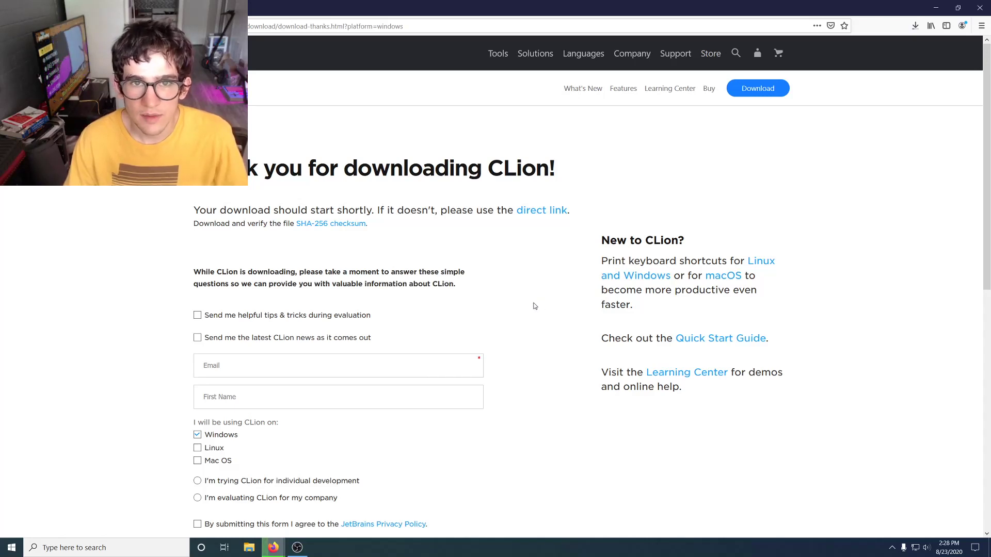
mouse_move(675, 53)
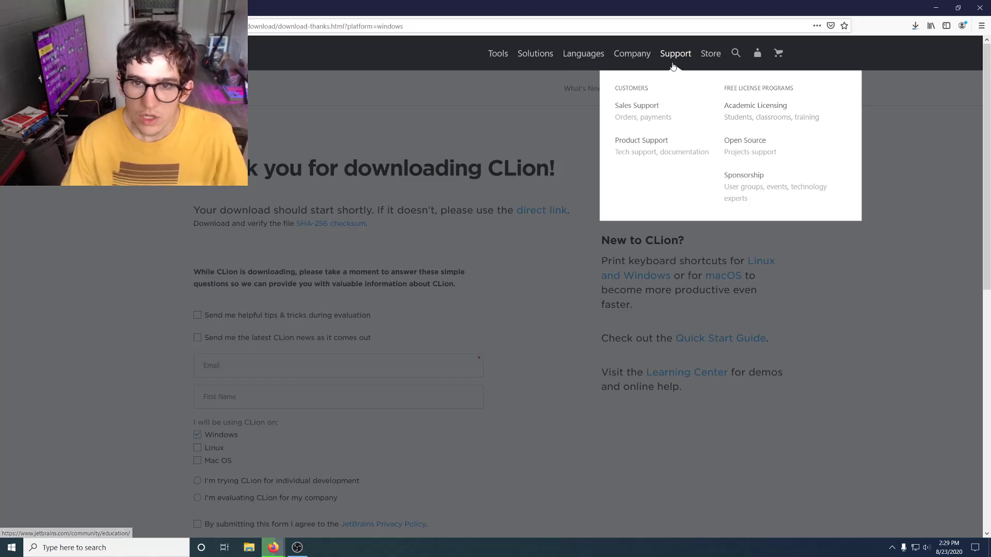
Step: Reach the student license application form via Academic Licensing, start the email field, then minimize Firefox
click(755, 108)
scroll(250, 345, down, 4)
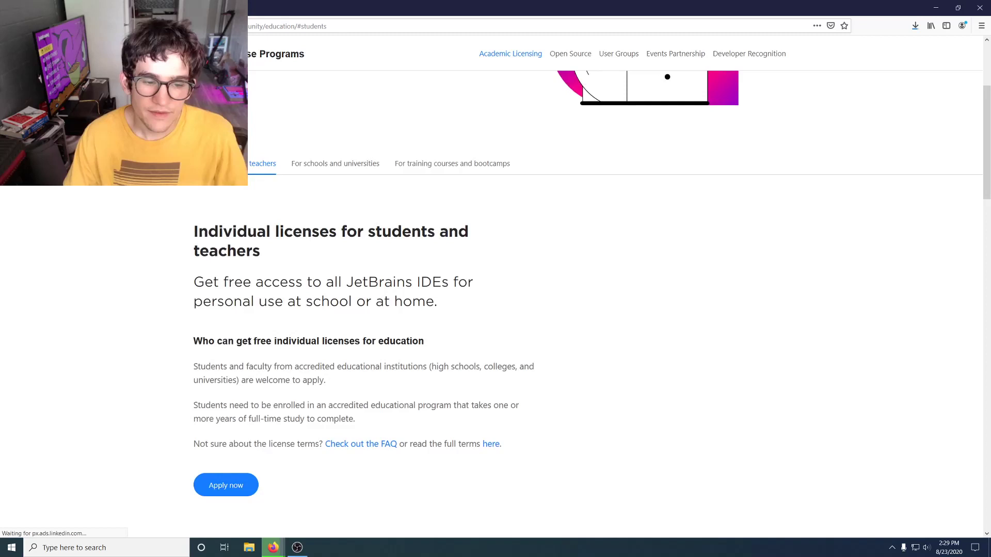
click(236, 347)
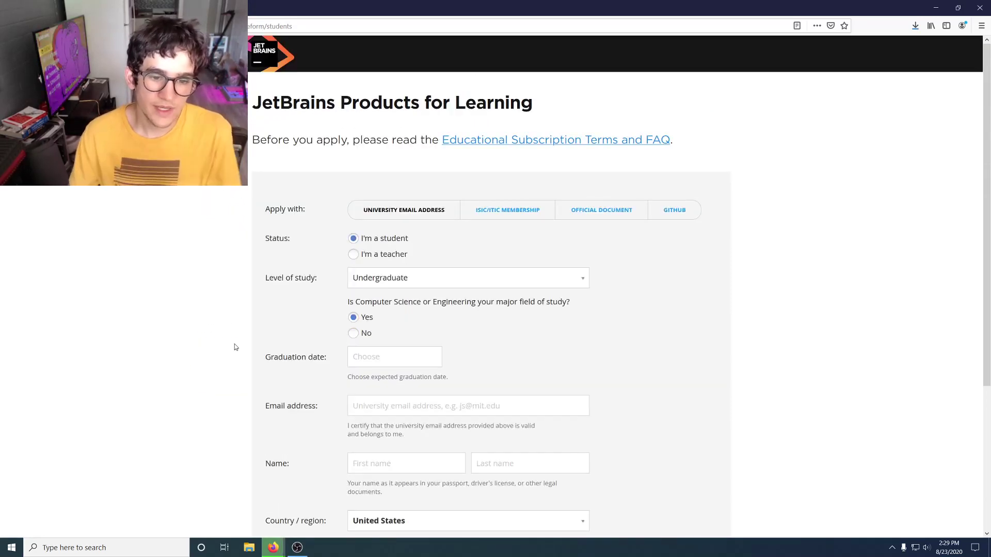
click(365, 405)
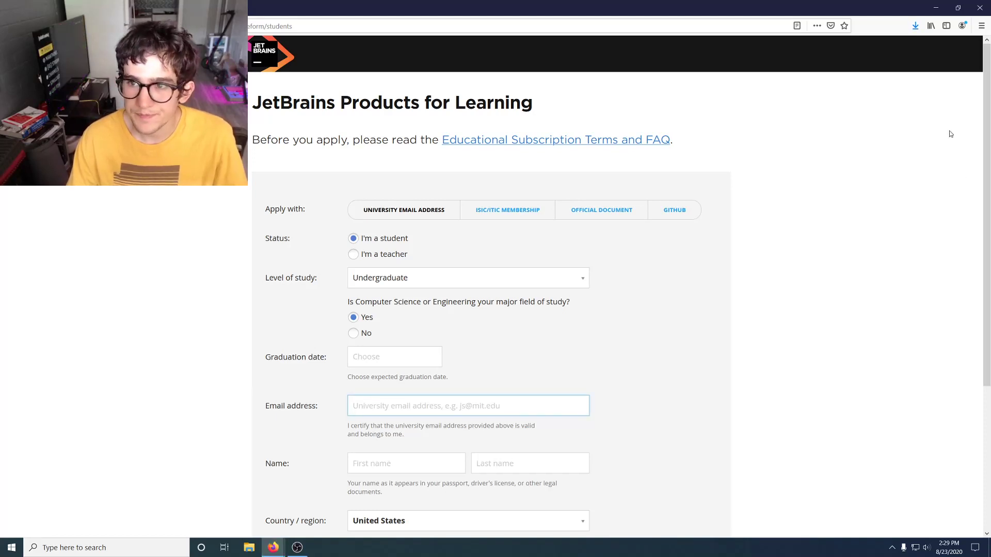
scroll(670, 387, down, 2)
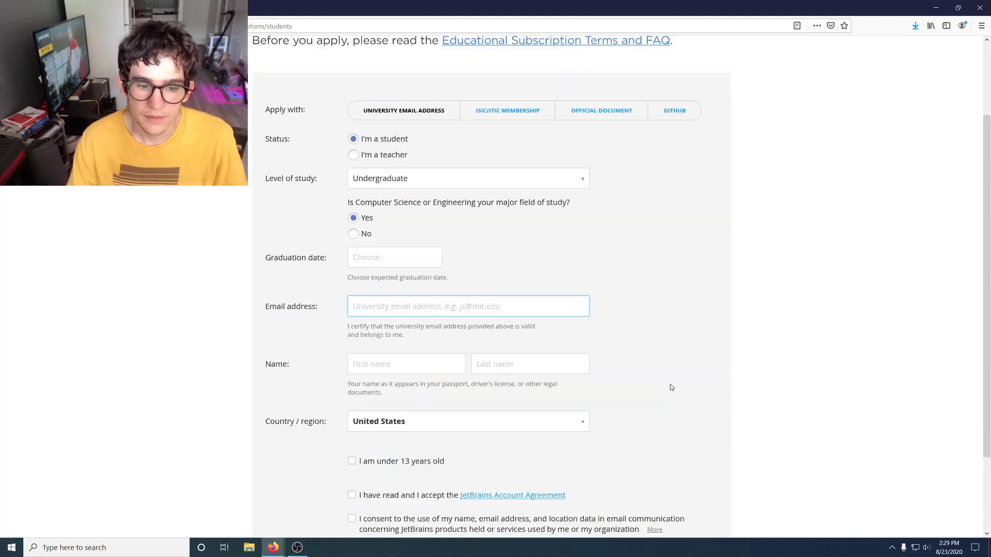
scroll(671, 387, down, 2)
scroll(670, 387, up, 3)
scroll(670, 387, up, 1)
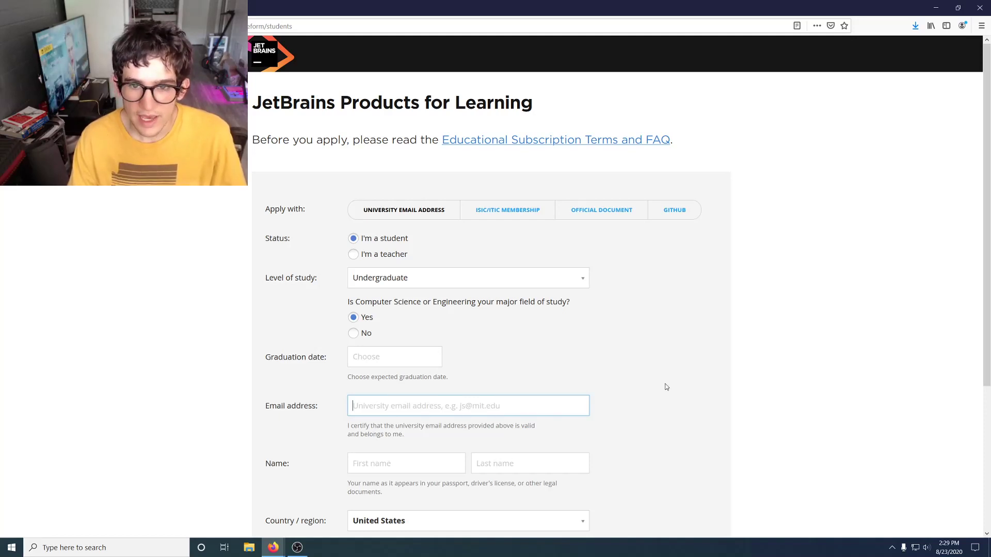
click(935, 8)
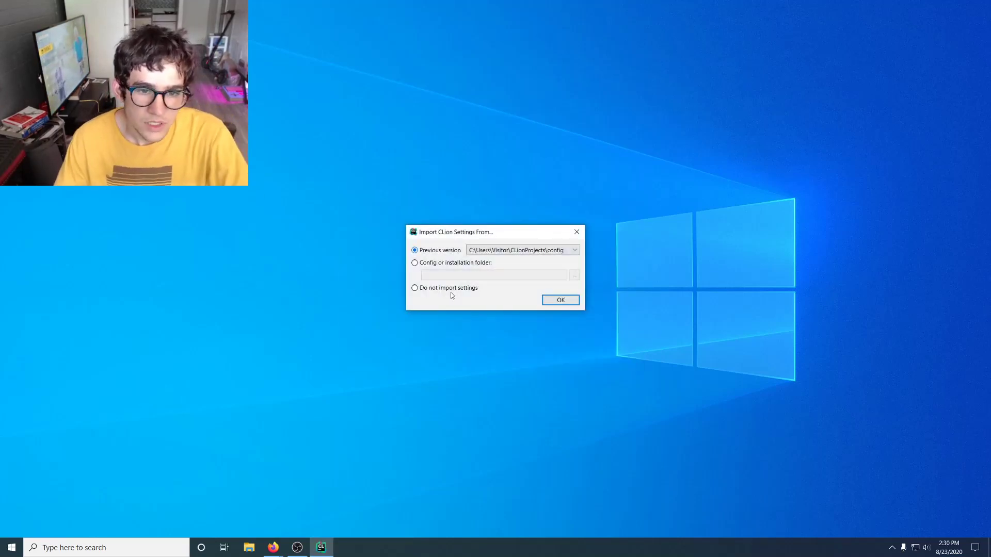
Step: Launch CLion without importing settings, keep default customization, and pick free evaluation over activation
click(415, 288)
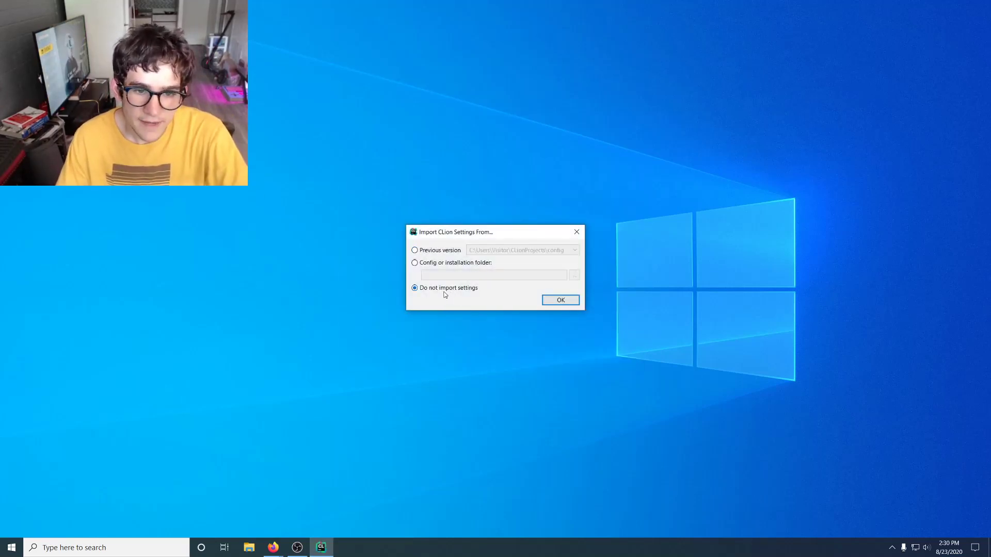
click(560, 301)
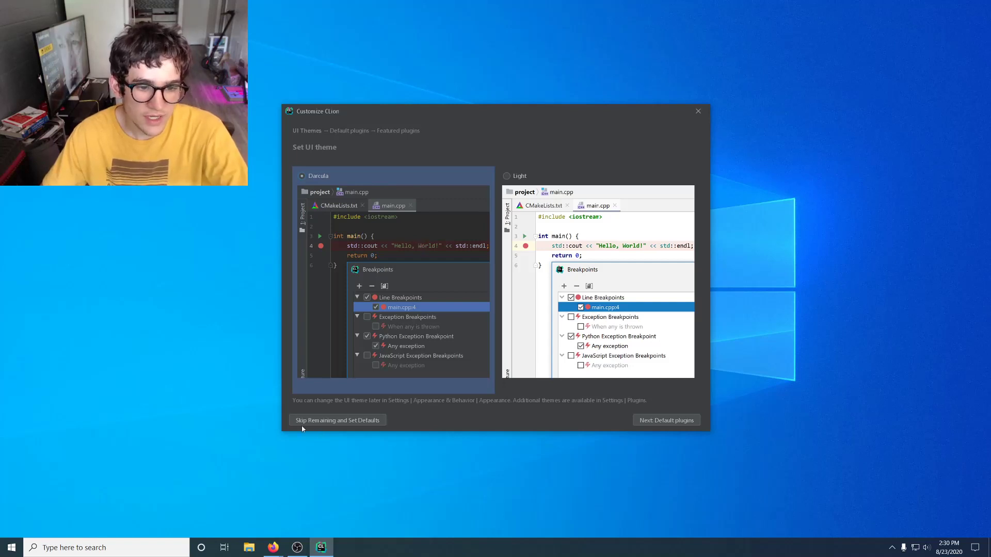
click(315, 422)
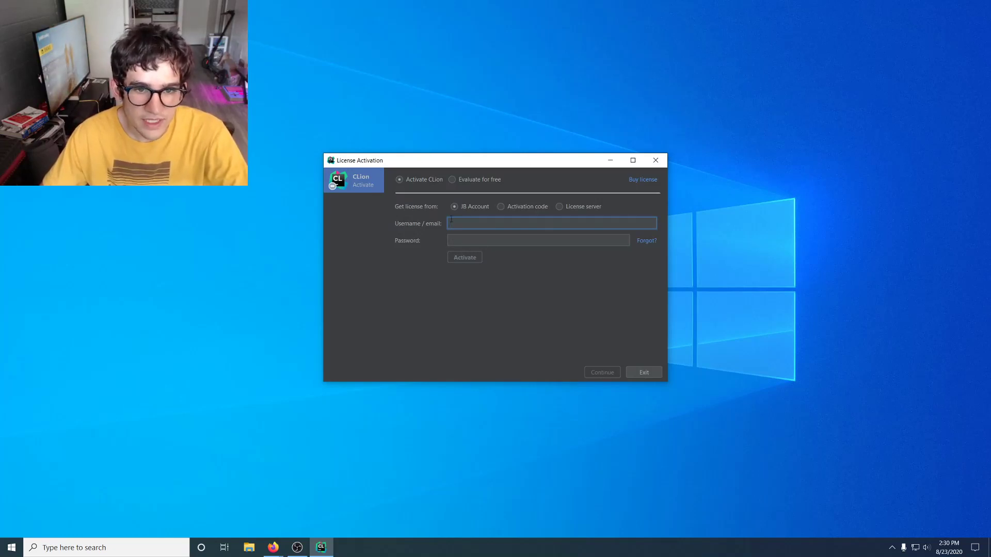
click(454, 183)
Step: Start the free 30-day evaluation and continue into CLion's toolchain configuration
click(417, 291)
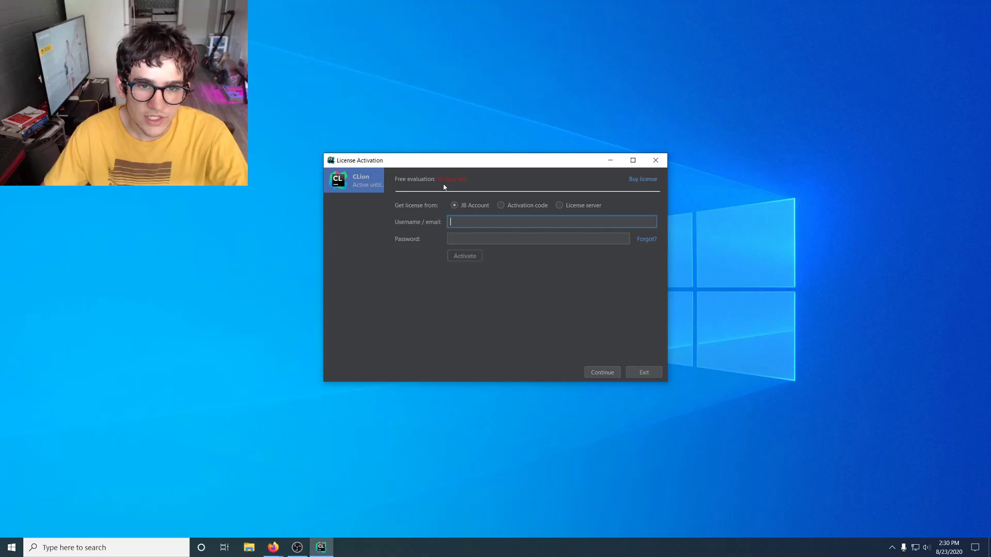
click(602, 372)
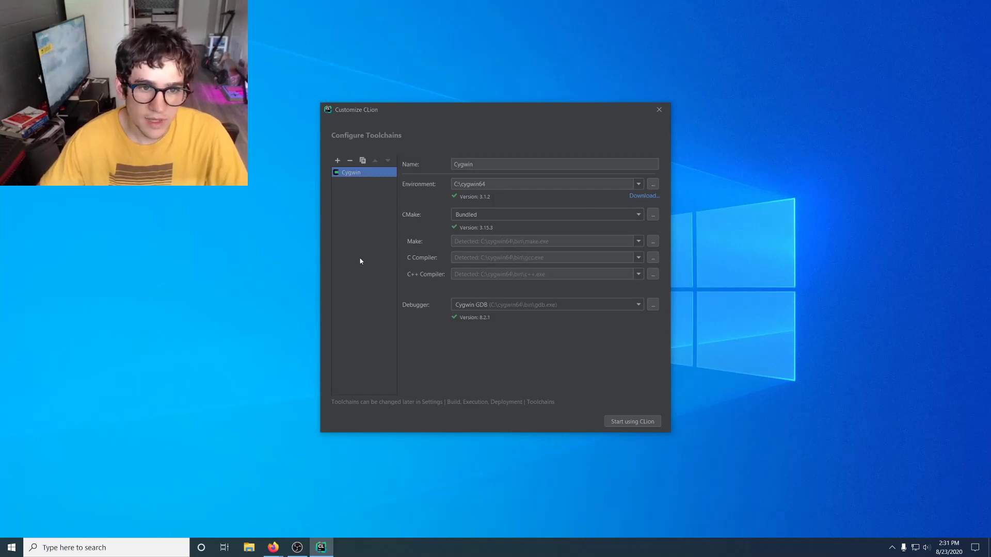
Step: Replace the Cygwin toolchain with a Remote Host toolchain named ASU and go to its credentials
click(349, 159)
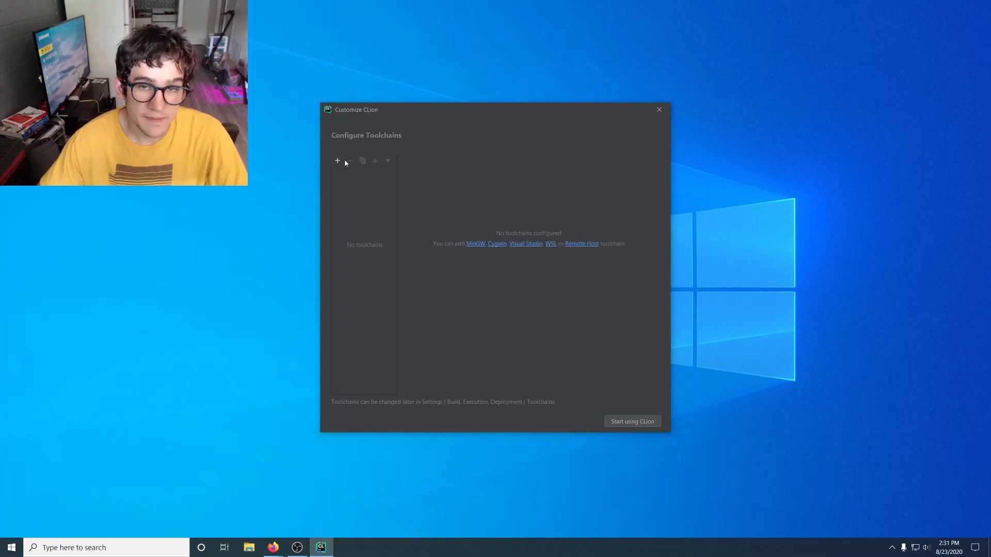
click(339, 162)
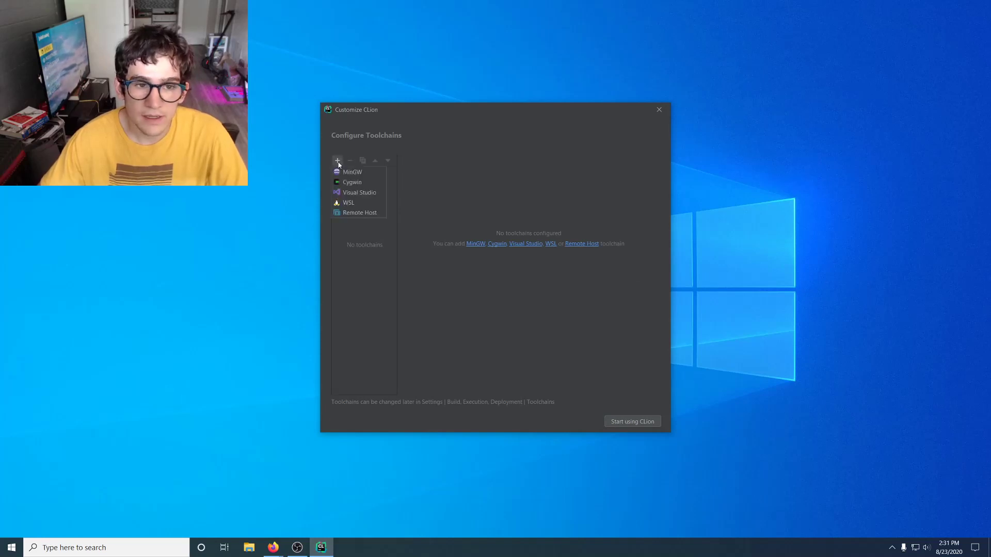
click(352, 214)
double_click(498, 164)
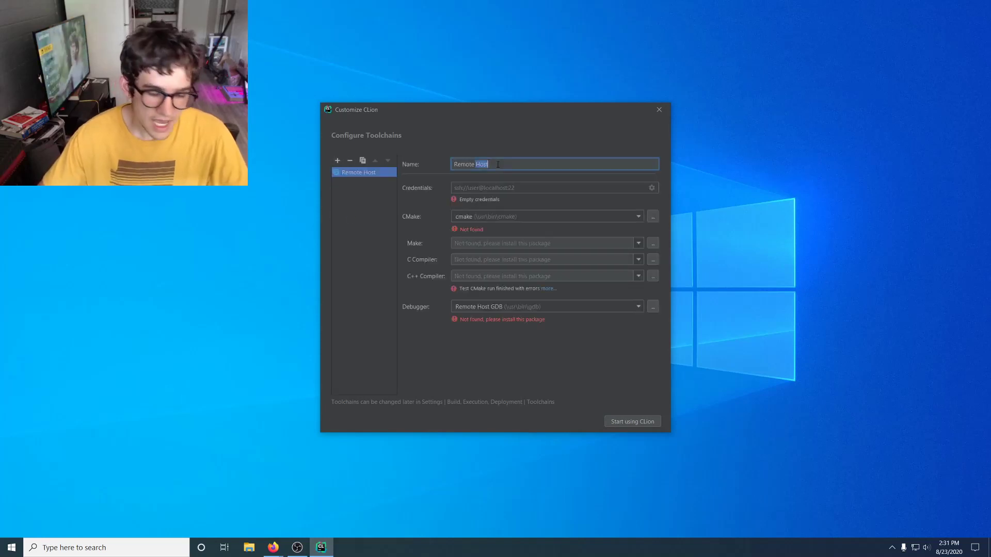
key(ctrl+a)
text(A)
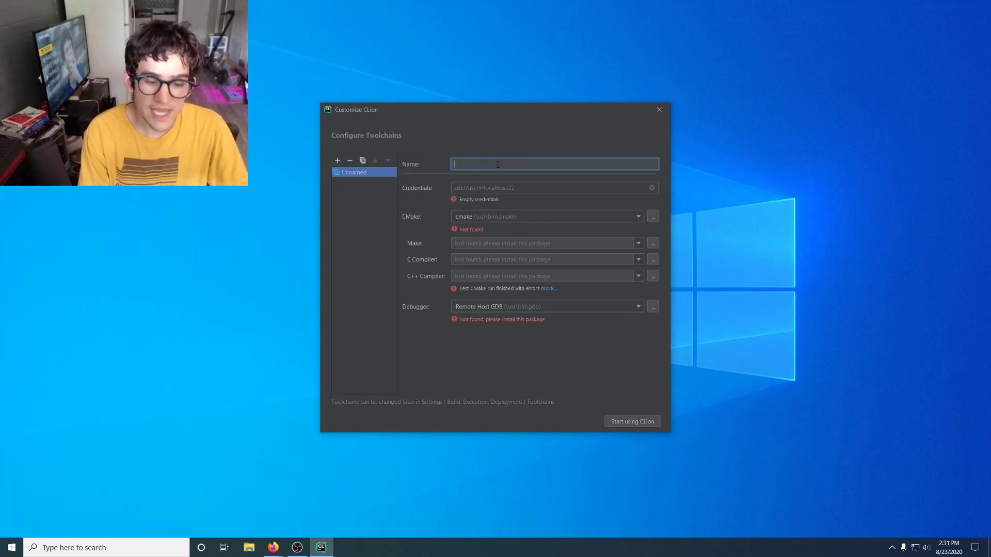
text(SU)
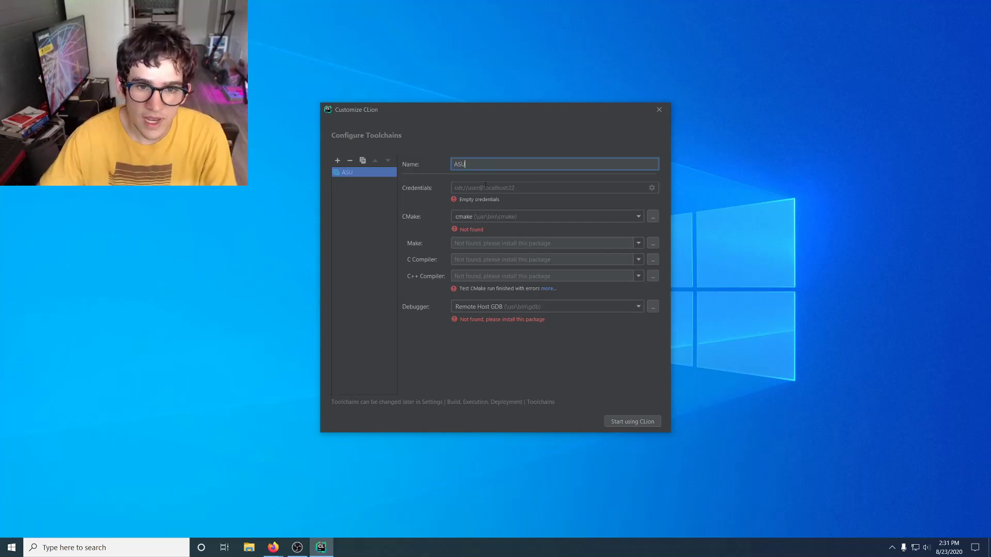
click(650, 189)
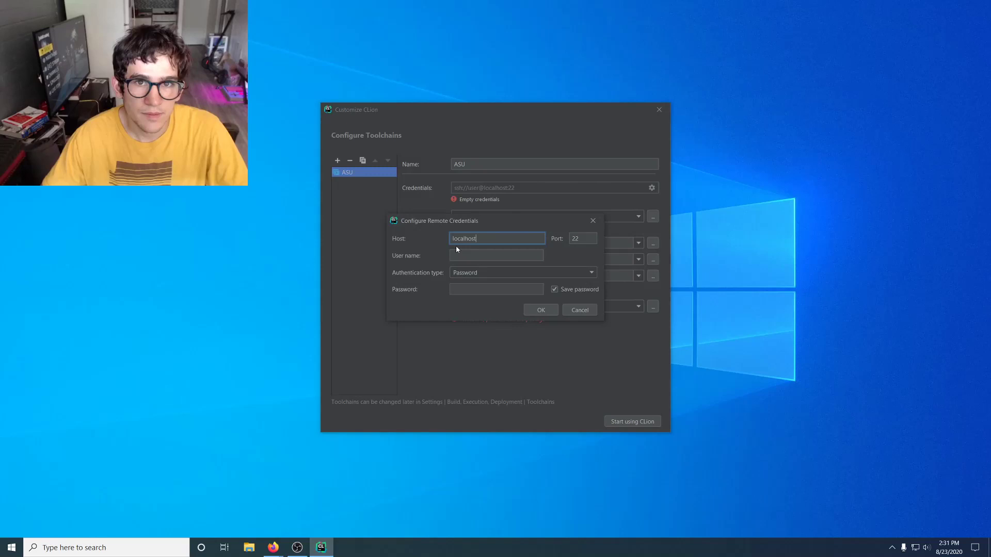
Step: Connect the ASU toolchain over SSH to general.asu.edu with the user name and pasted password
double_click(487, 239)
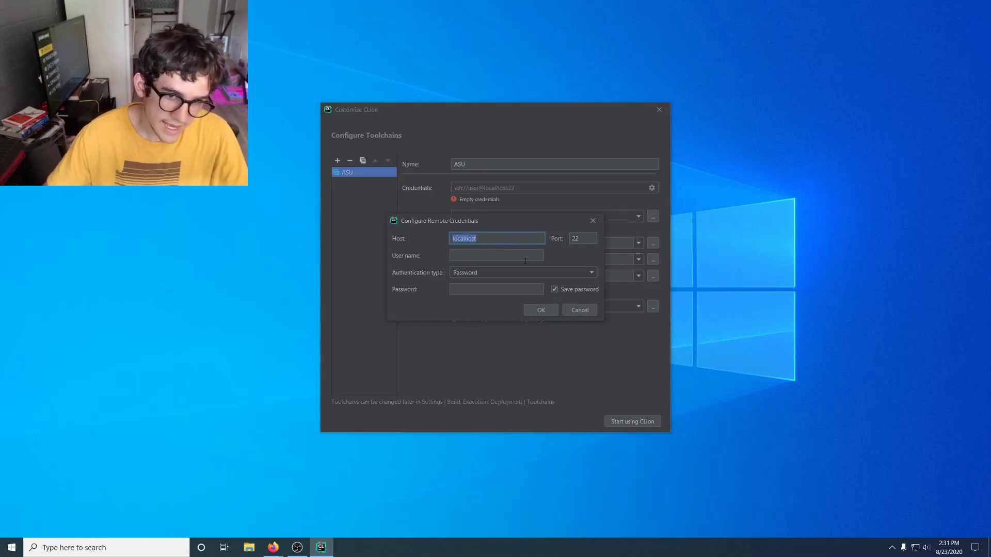
text(general.asu)
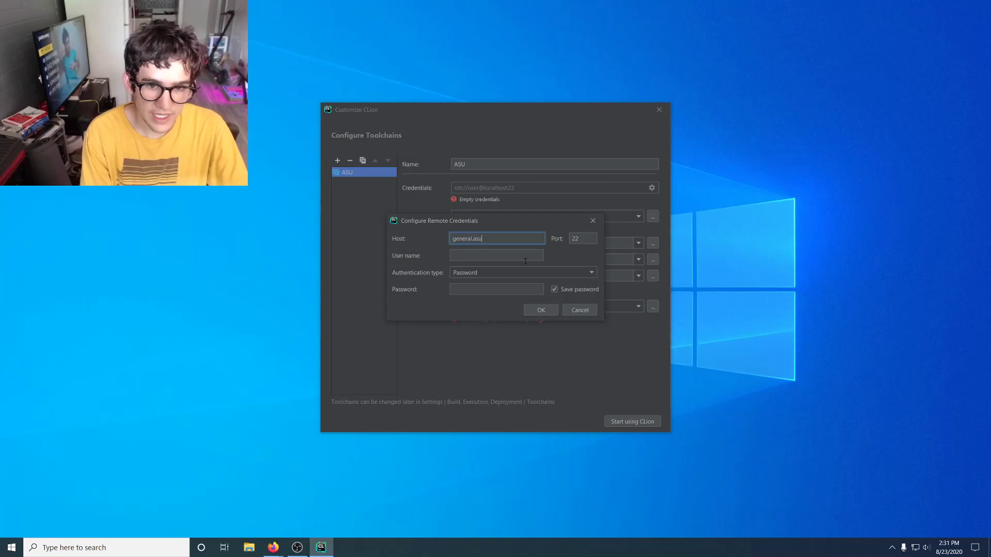
text(.edu)
key(Tab)
click(525, 256)
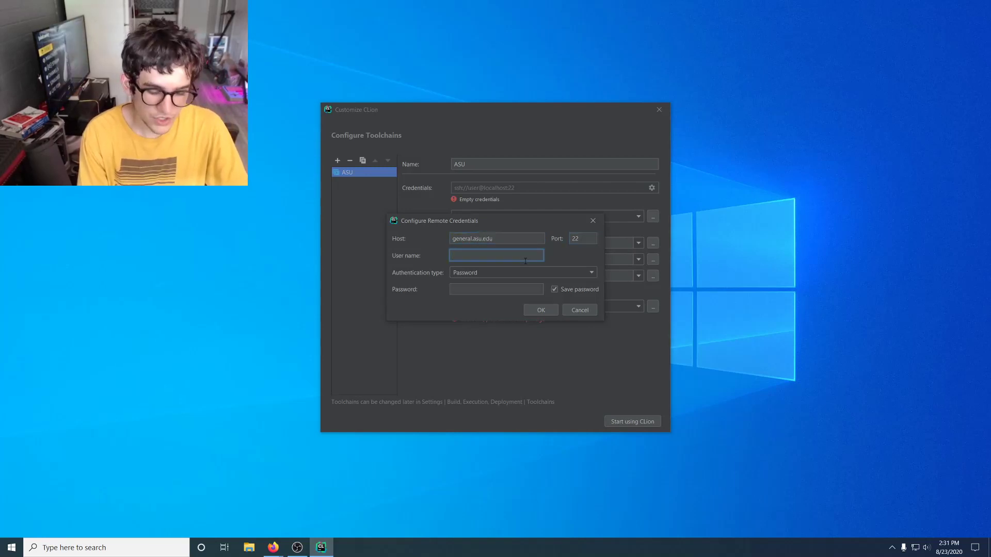
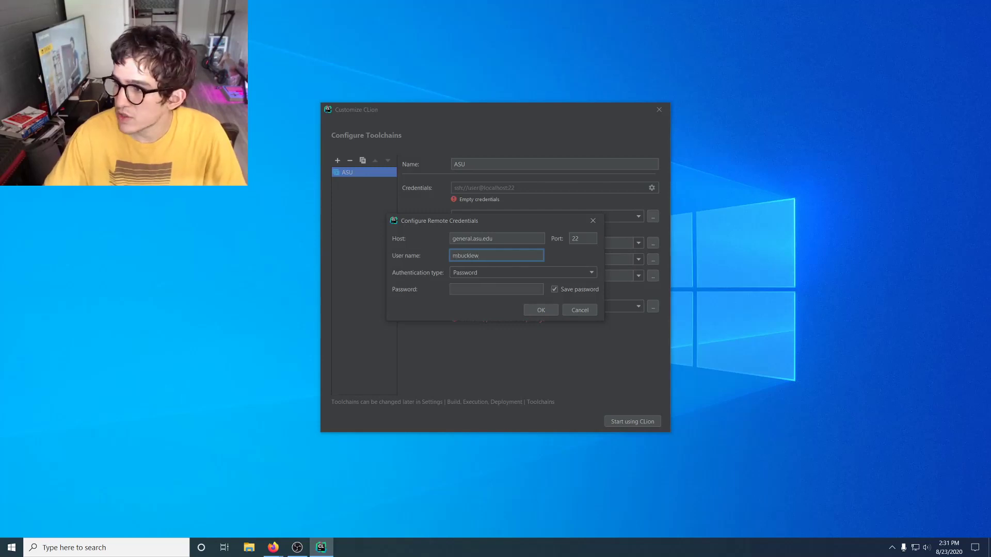
key(alt+Tab)
key(alt+Tab)
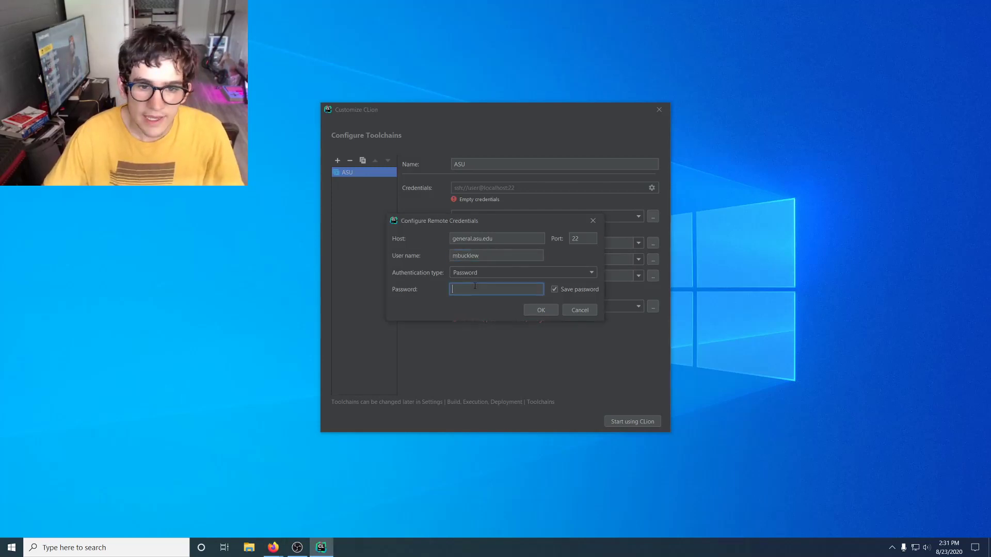
key(ctrl+v)
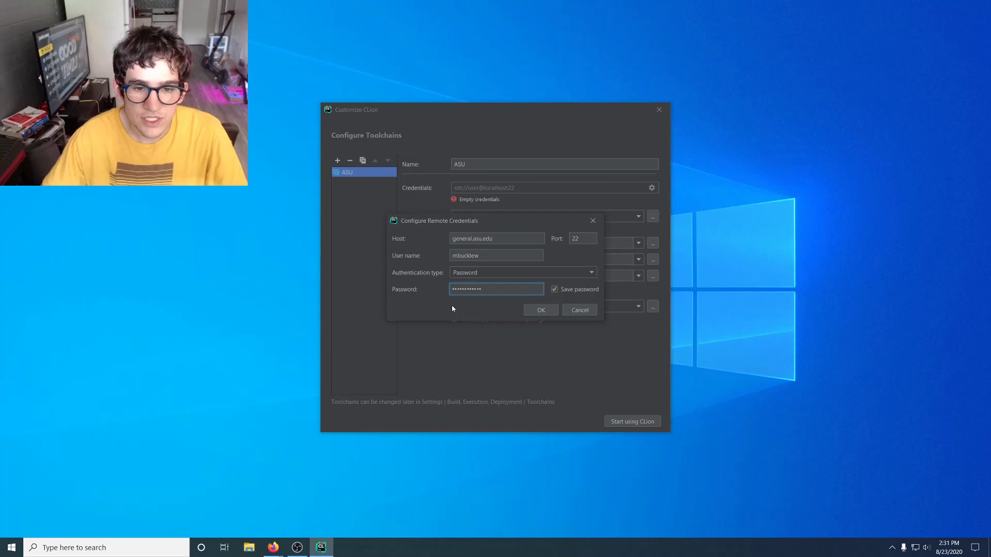
click(532, 313)
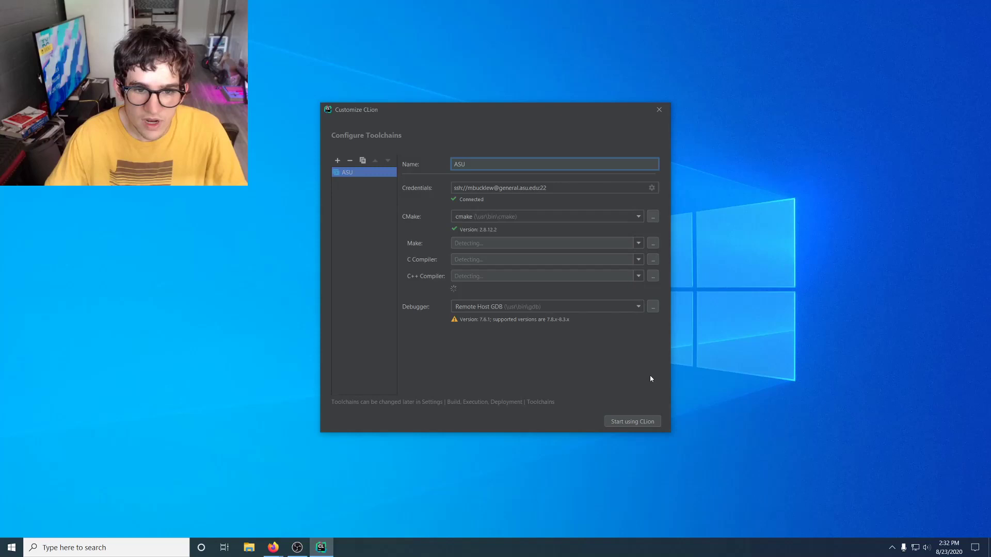
Step: Finish toolchain setup with 'Start using CLion' to reach the welcome screen
click(630, 422)
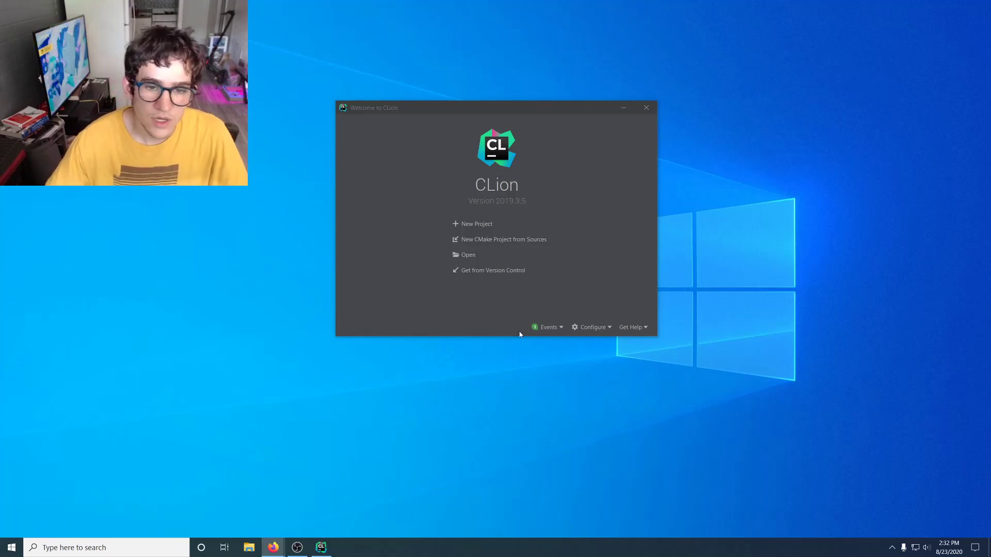
Step: Create a new C++14 executable project located at ...\CLionProjects\ourfirstproject
click(477, 225)
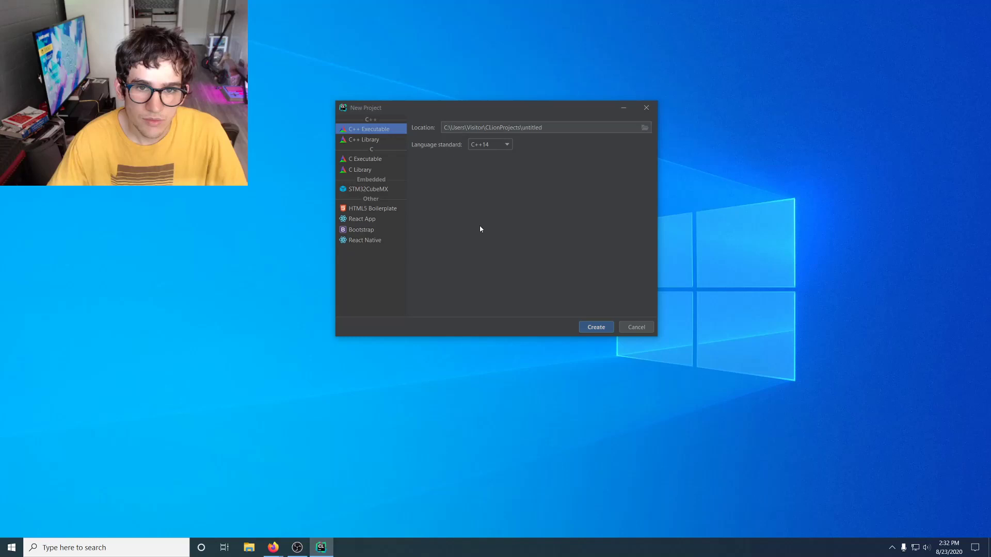
click(486, 144)
click(486, 145)
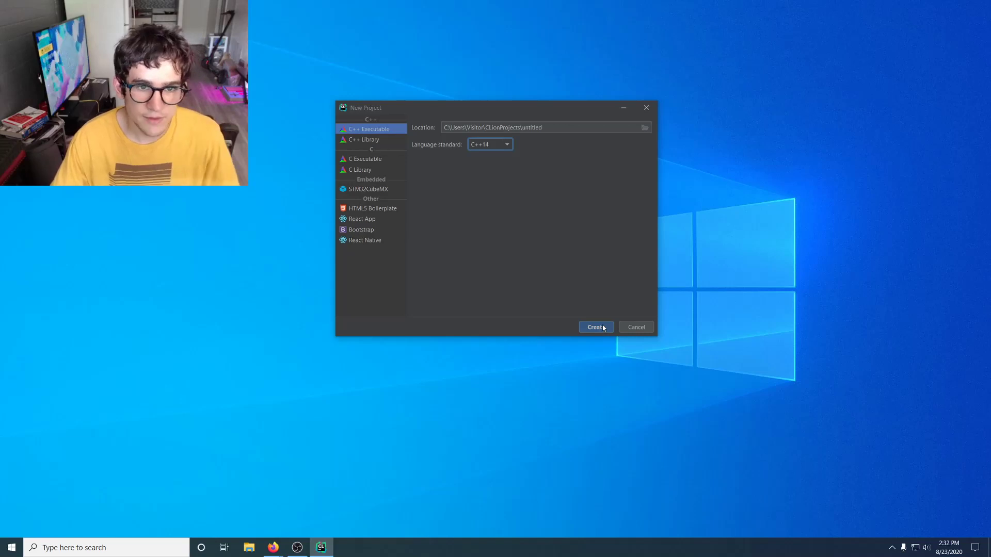
click(522, 128)
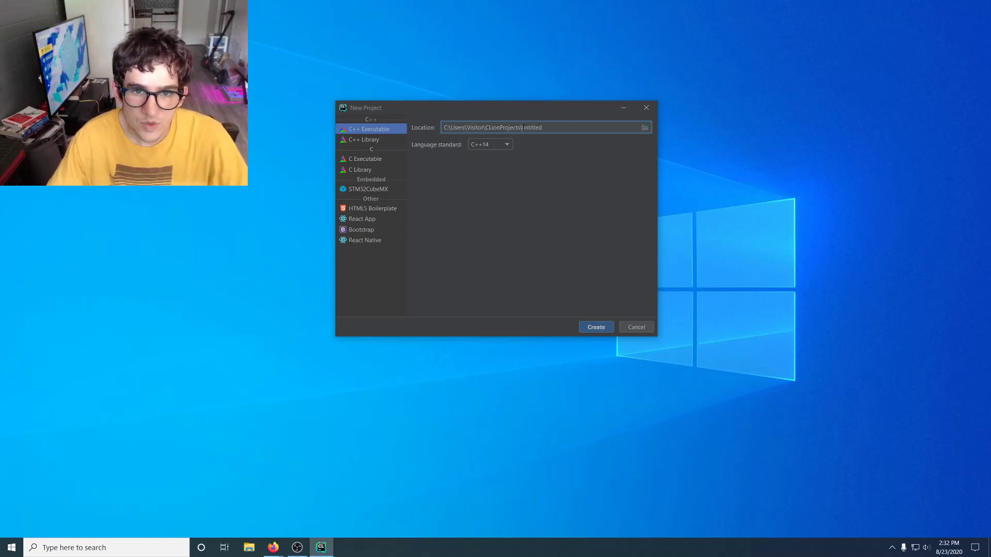
key(BackSpace)
key(BackSpace)
key(BackSpace)
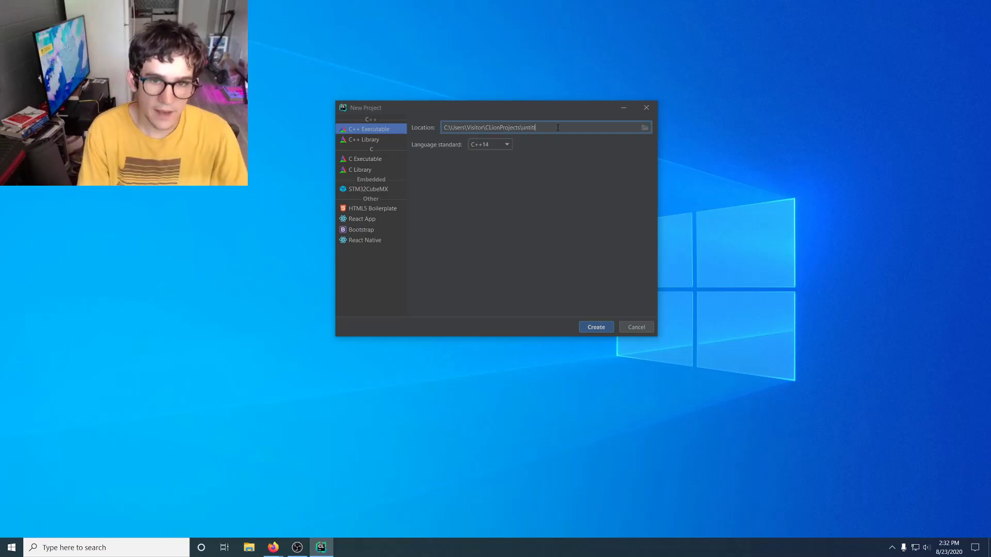
text(c)
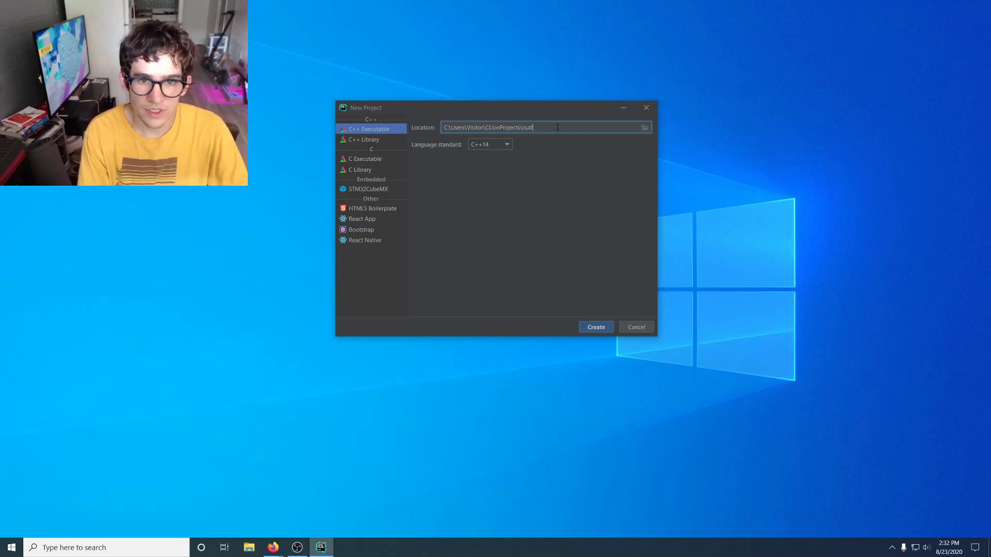
text(our)
text(irstproject)
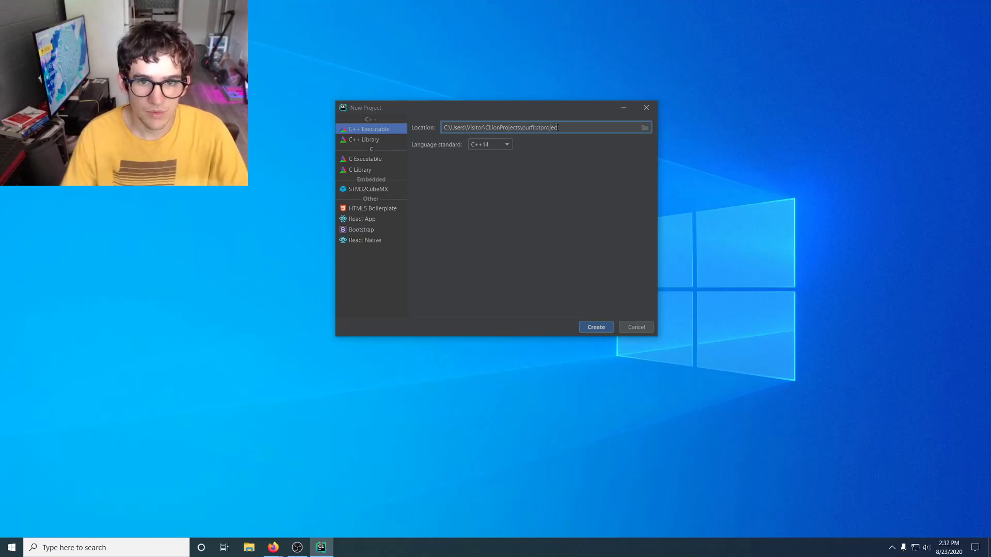
click(588, 329)
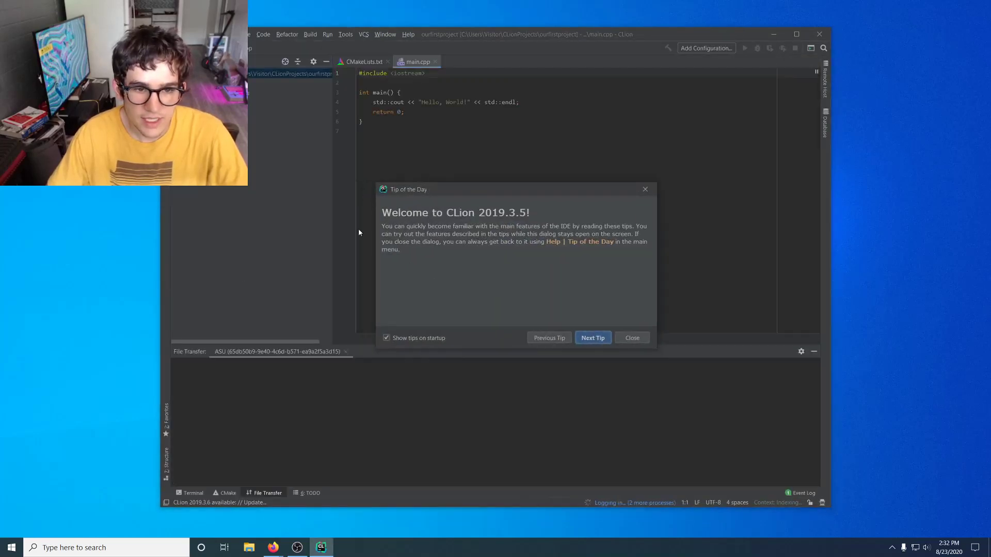
Step: Dismiss Tip of the Day after viewing tips and fix the Windows Defender performance warning
click(593, 338)
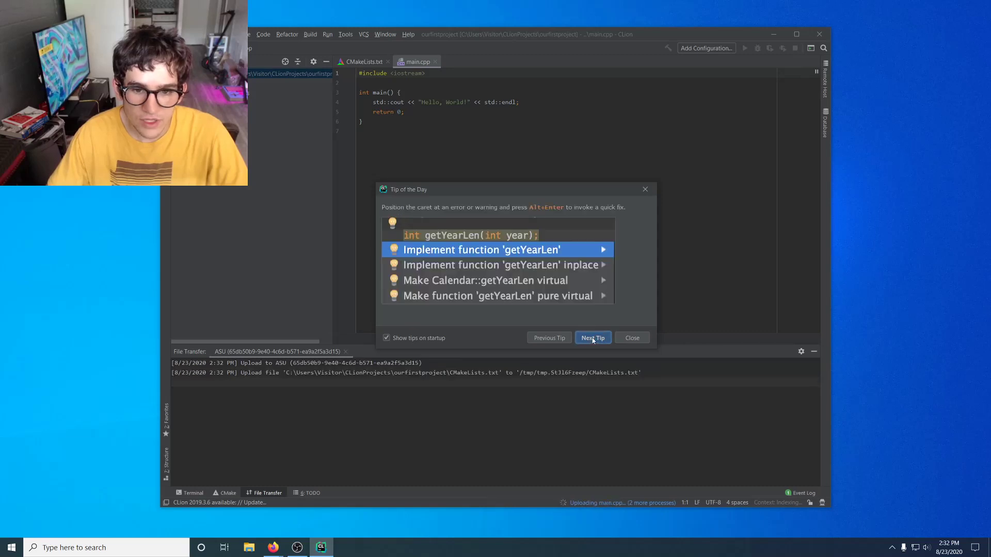
click(594, 337)
click(636, 338)
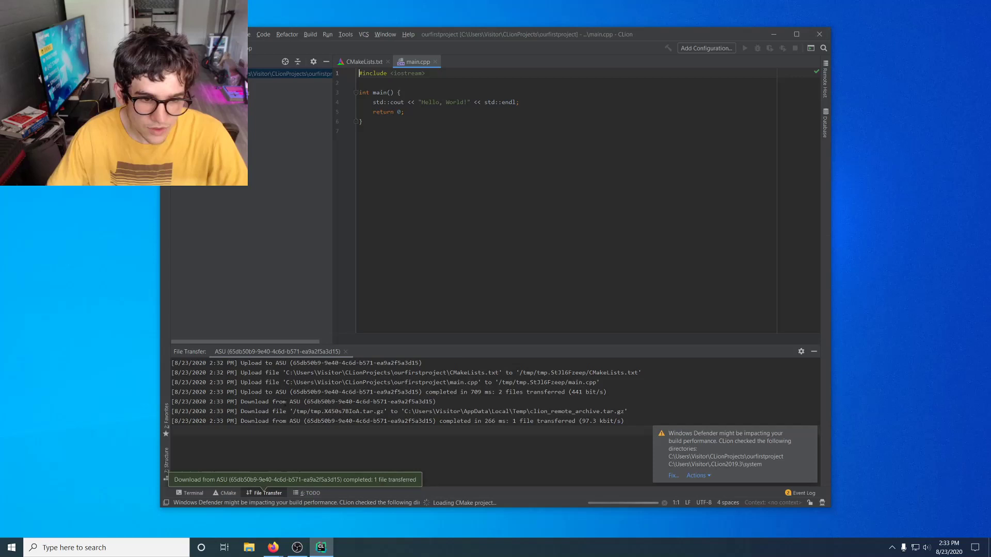
click(671, 475)
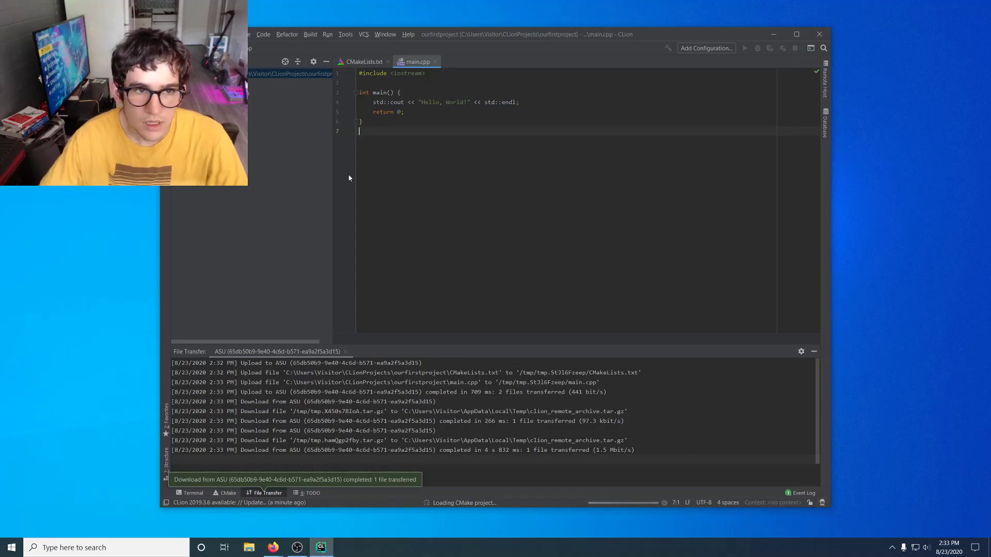
Step: Bring CMakeLists.txt up in the editor from the project tree and let CMake finish loading
click(328, 35)
click(334, 38)
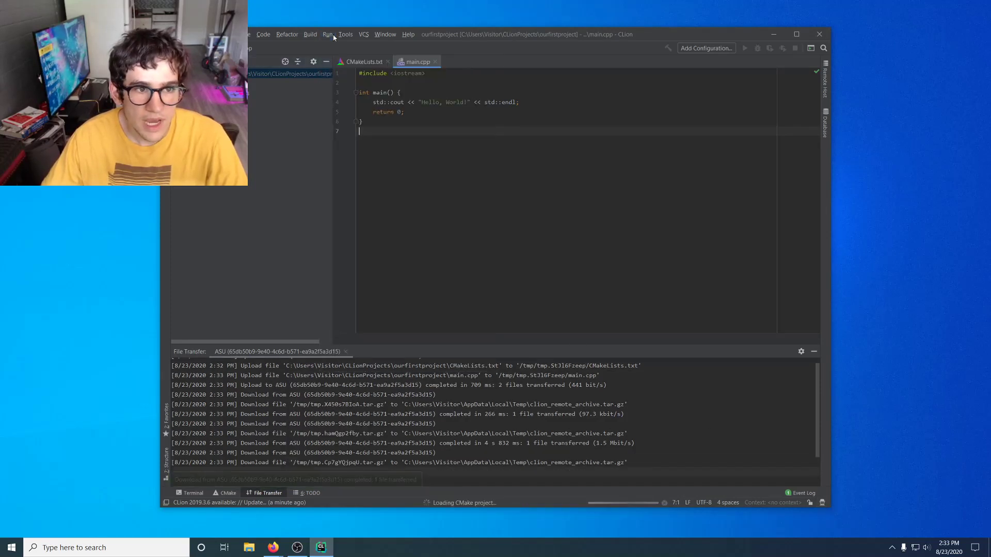
click(263, 74)
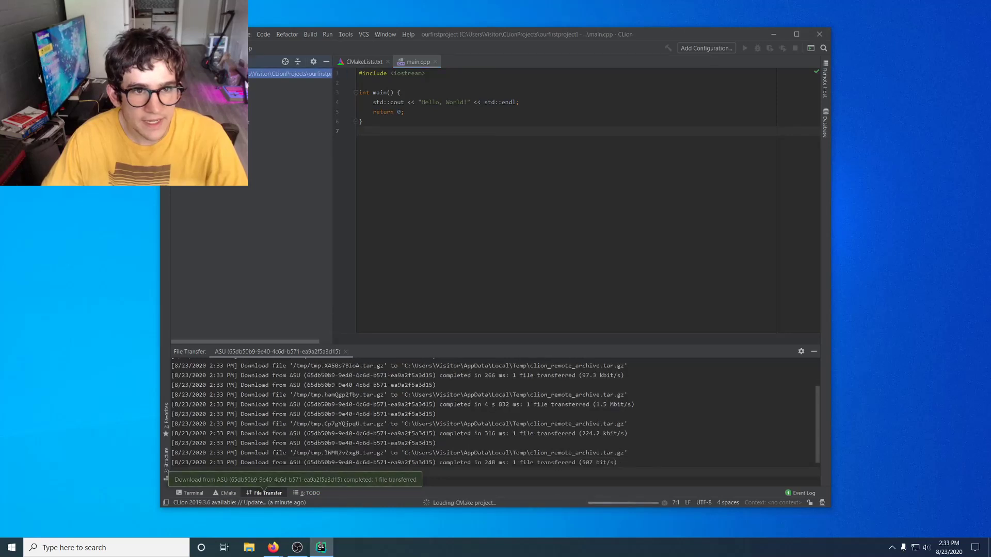
double_click(271, 92)
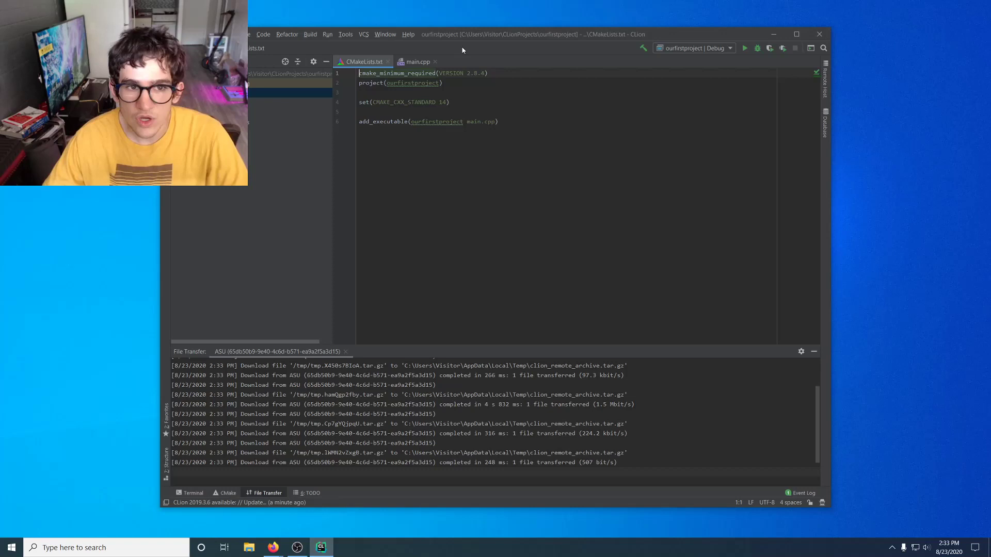
Step: Review CMakeLists.txt, highlighting the add_executable line that builds ourfirstproject from main.cpp
click(334, 125)
key(Left)
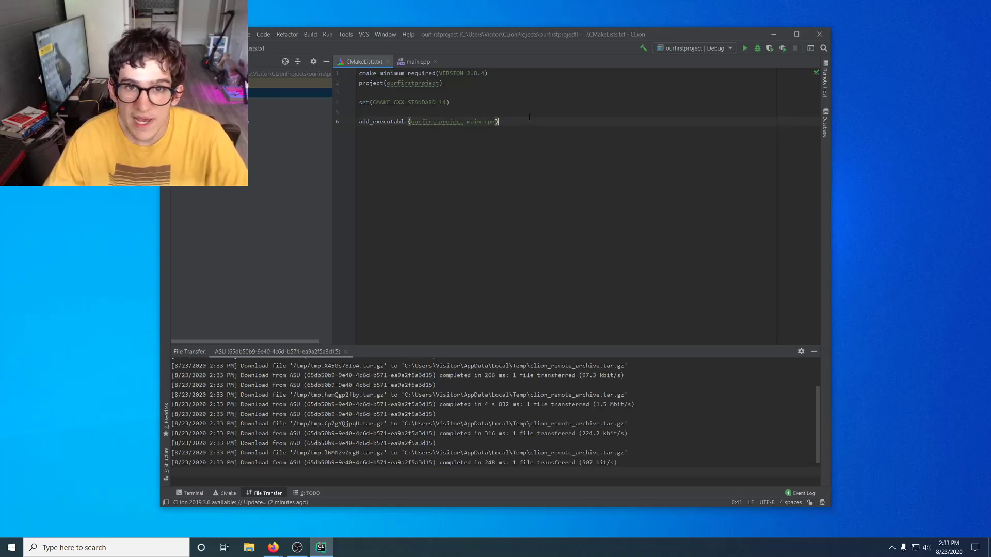
click(358, 73)
key(Down)
key(Down)
key(Down)
key(shift+Down)
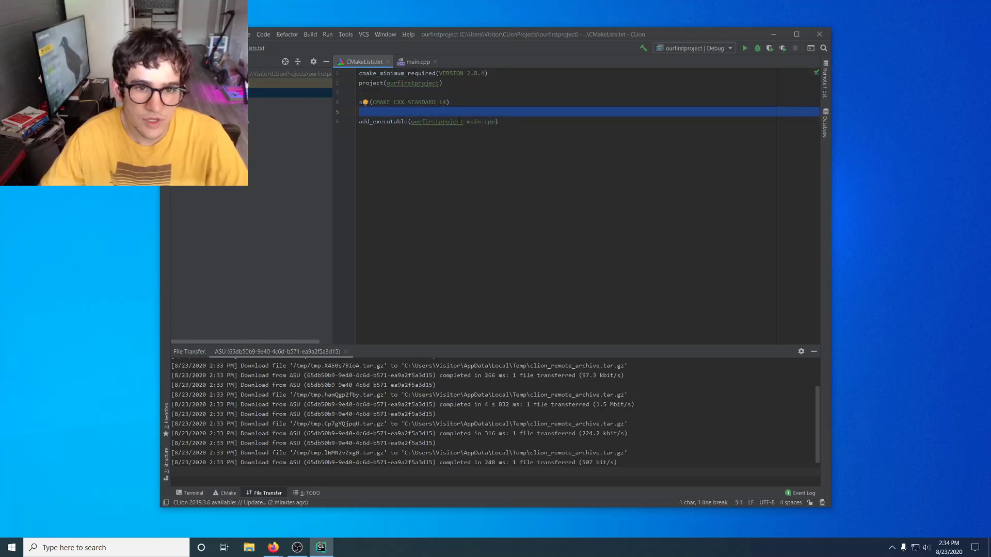
double_click(383, 121)
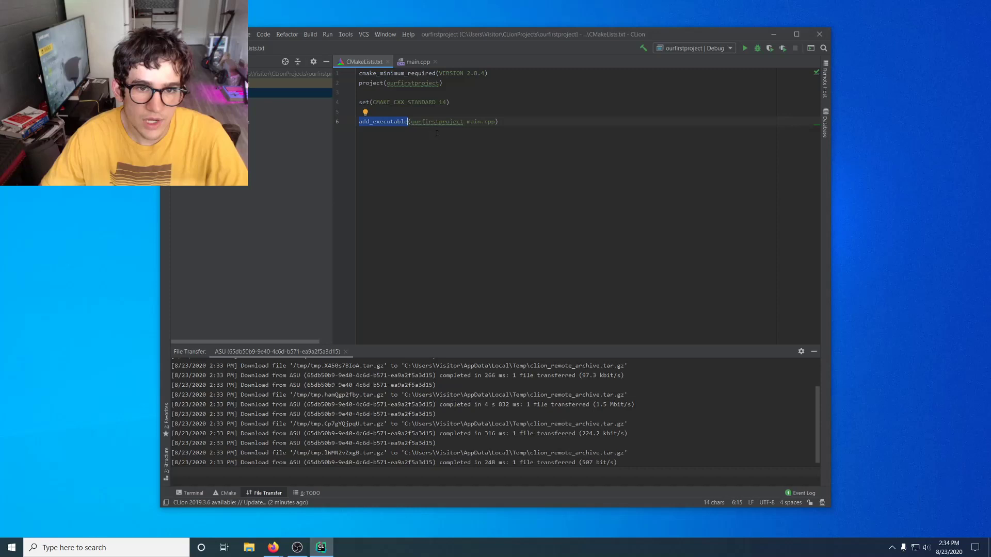
Step: Run ourfirstproject on the ASU server and maximize the CLion window
click(326, 34)
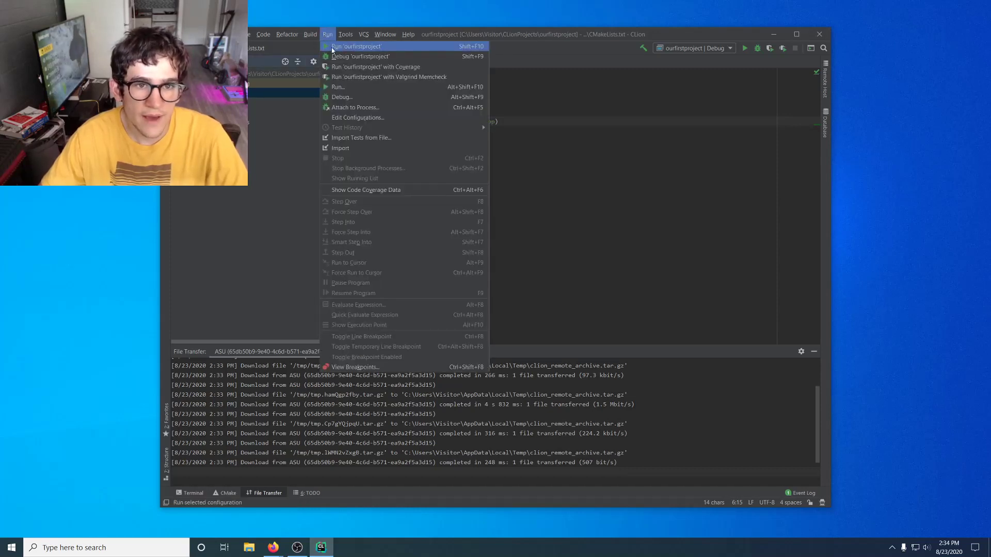
click(333, 47)
click(795, 34)
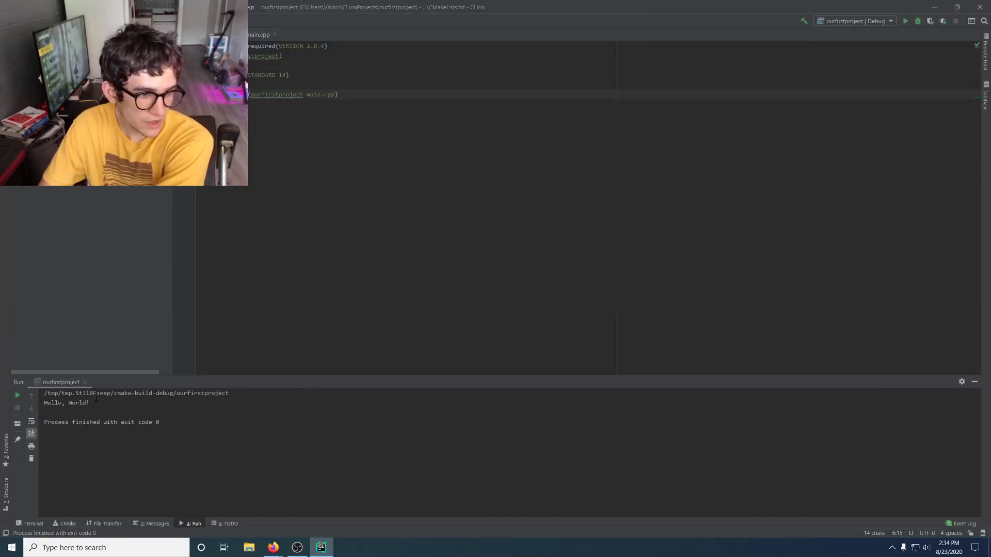
Step: Check the Hello, World! output line, then return to the main.cpp editor
triple_click(67, 402)
click(90, 403)
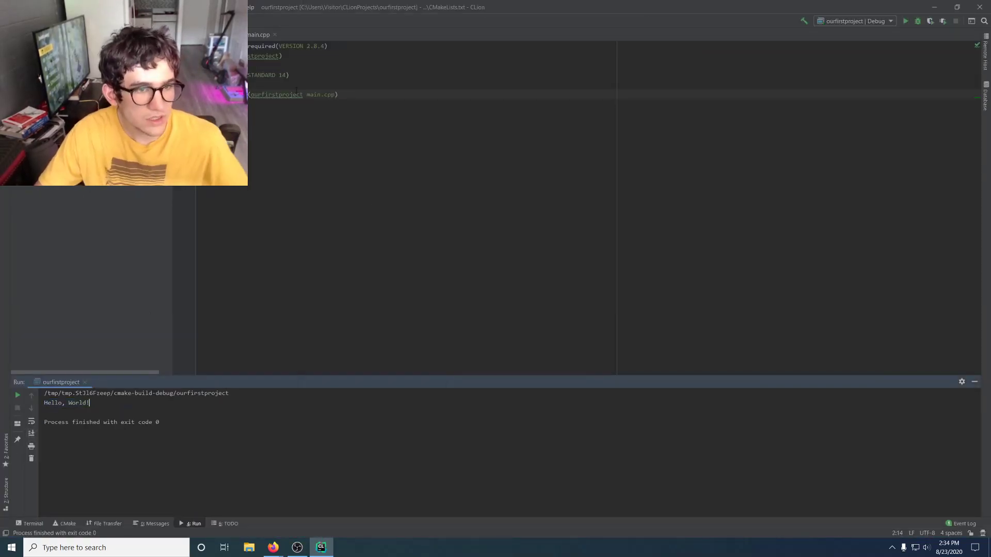
click(233, 34)
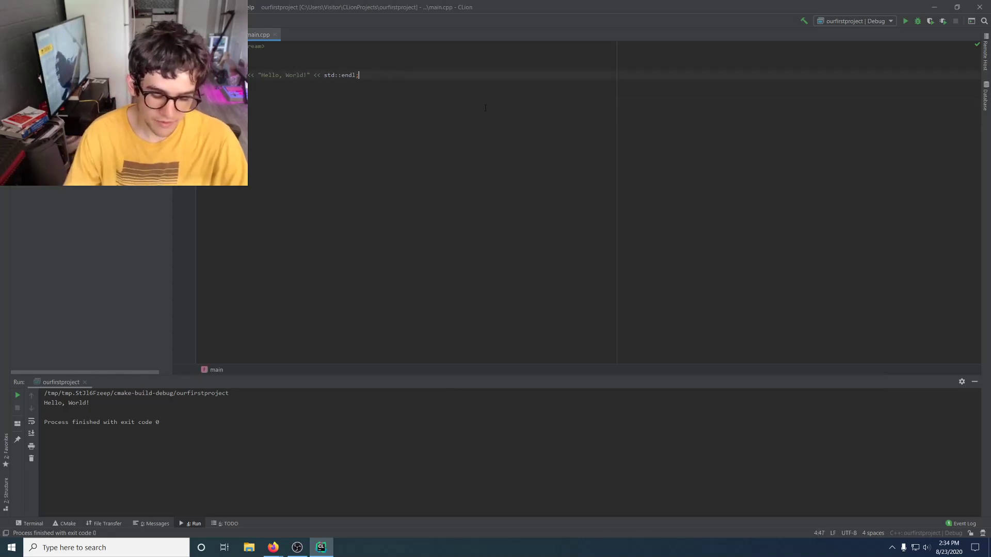
key(Return)
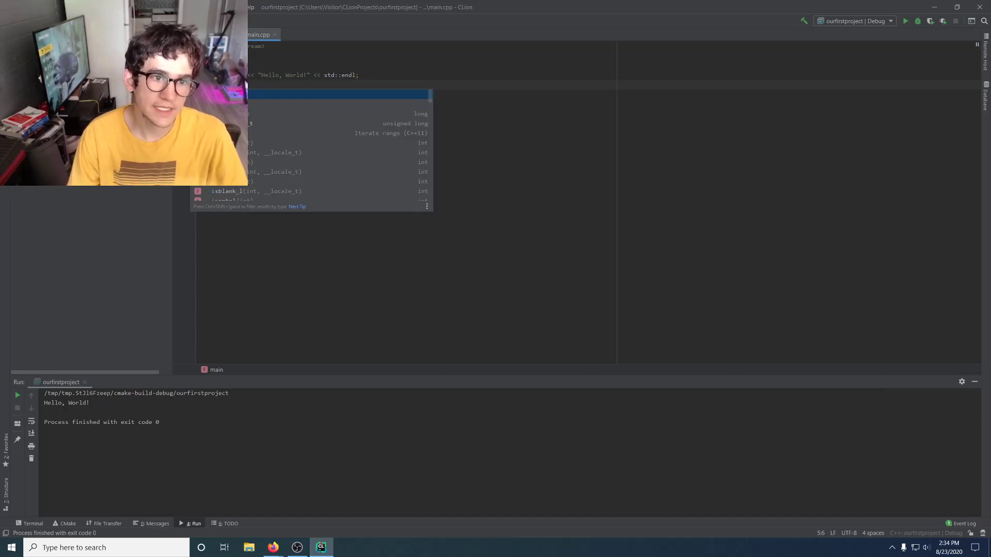
key(BackSpace)
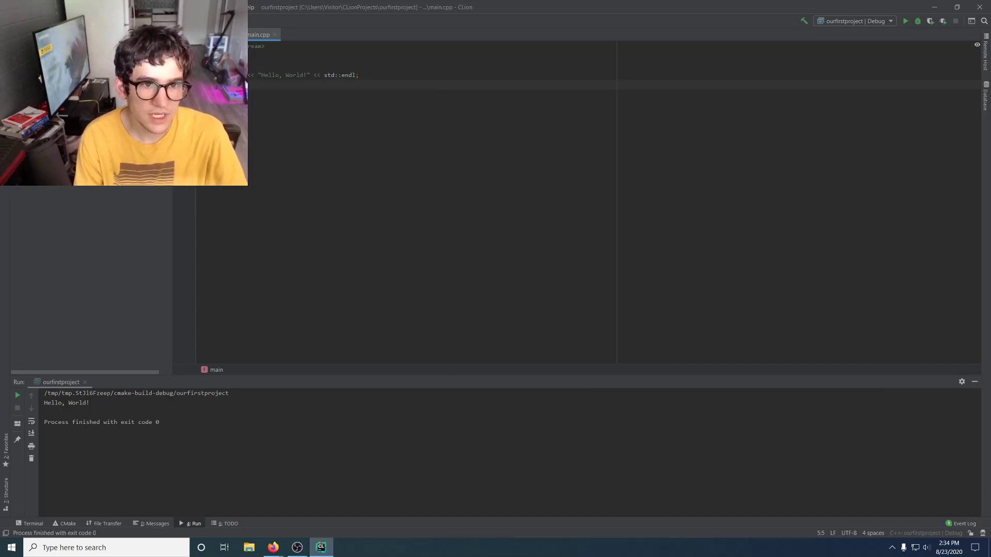
text(return)
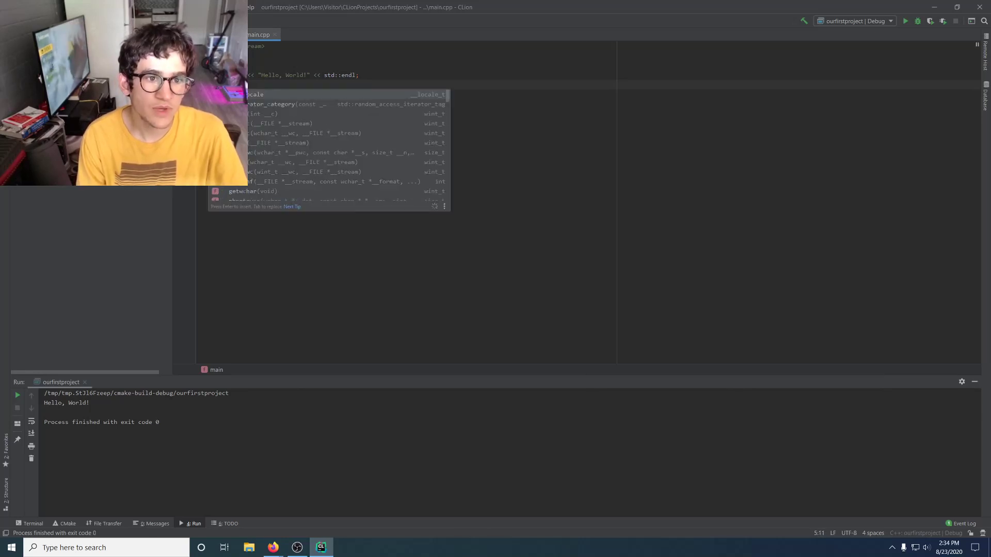
text(ou)
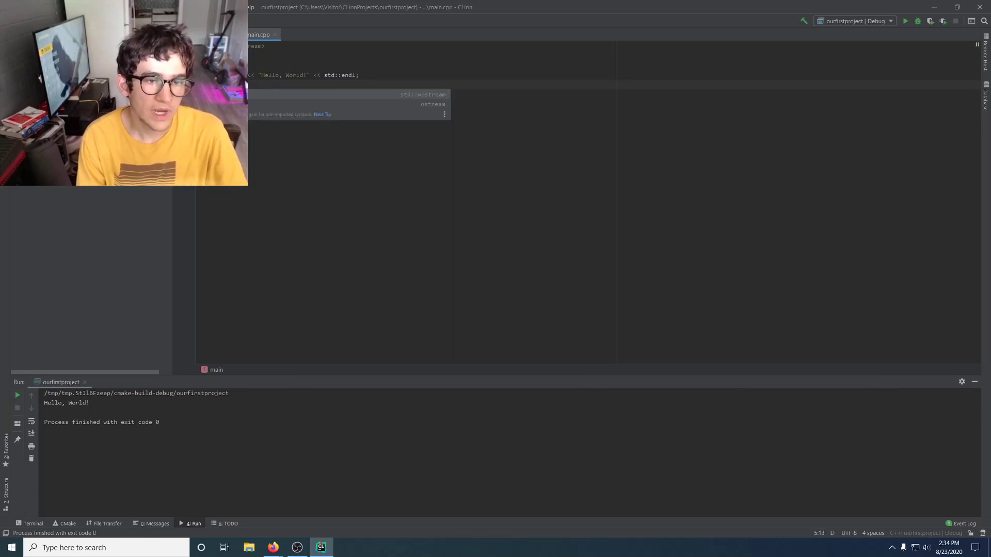
key(BackSpace)
key(BackSpace)
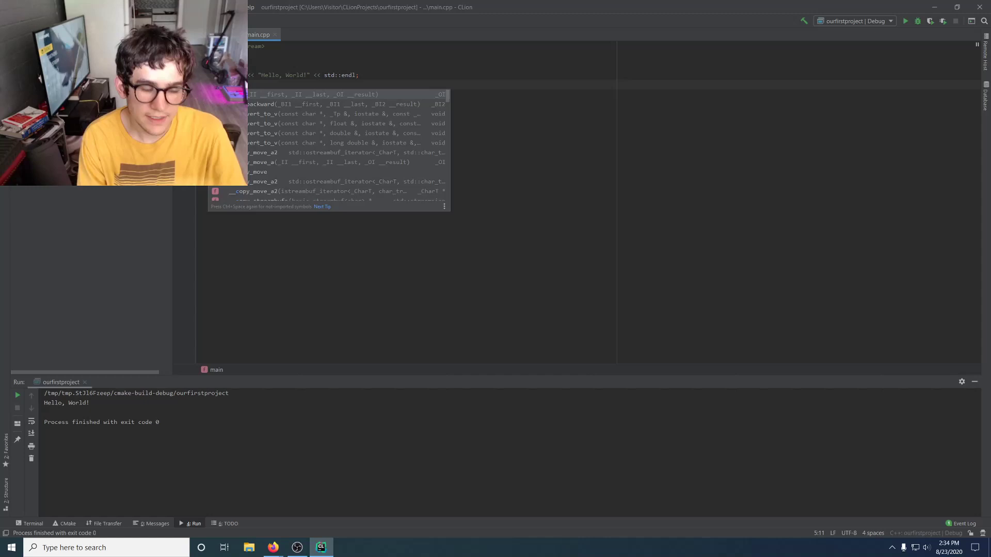
key(BackSpace)
key(BackSpace)
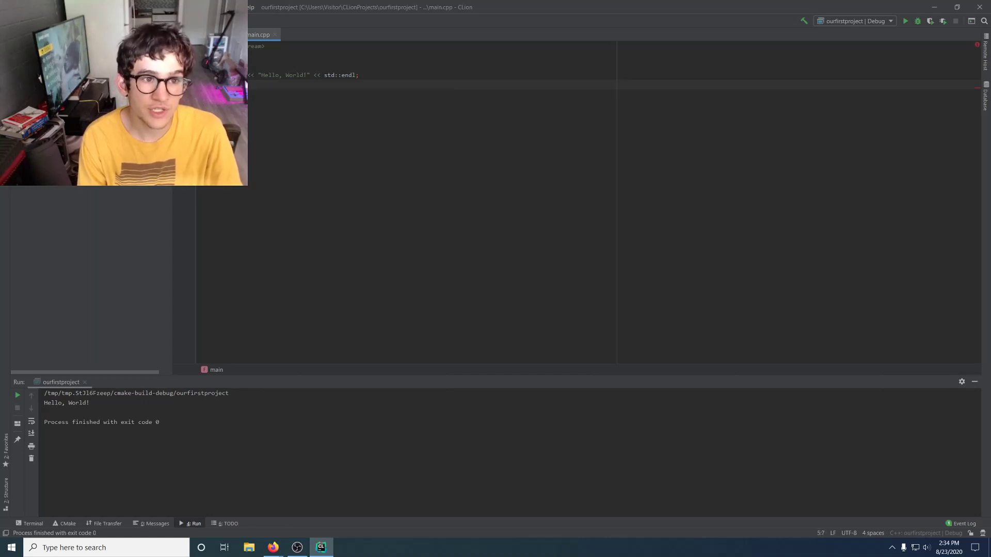
key(BackSpace)
key(BackSpace)
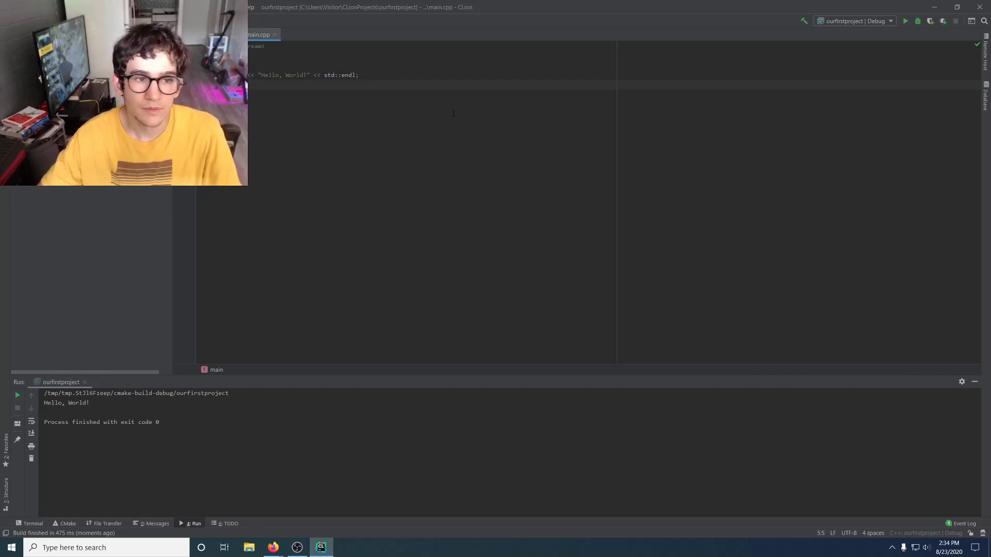
key(Up)
key(End)
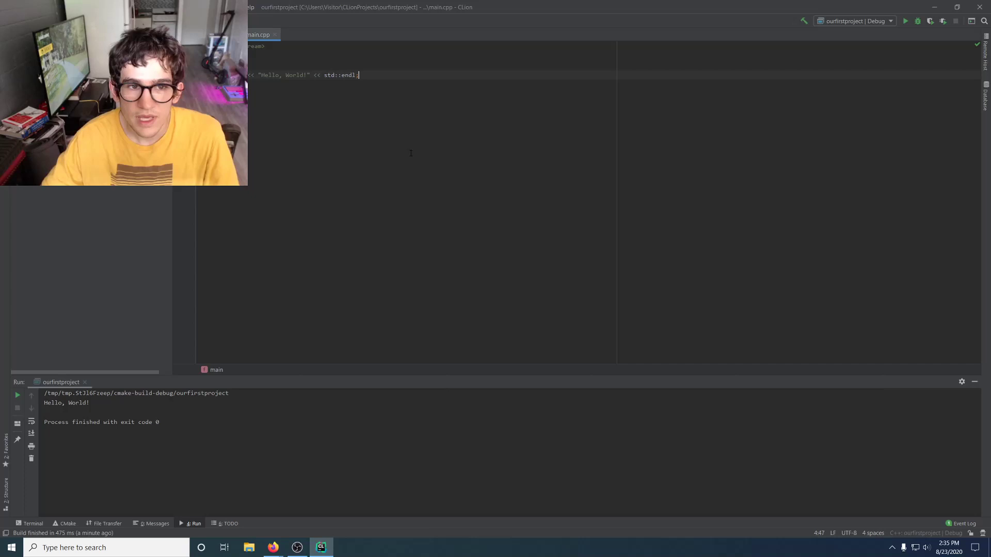
Step: Glance at the run variants list and mark a few characters on line 4 of main.cpp
click(206, 60)
click(371, 204)
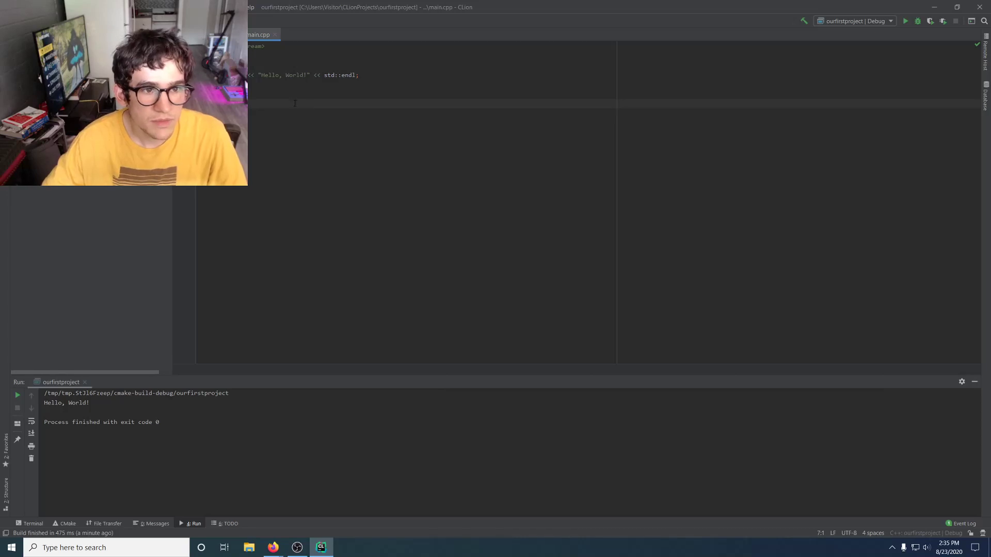
drag(216, 75, 204, 75)
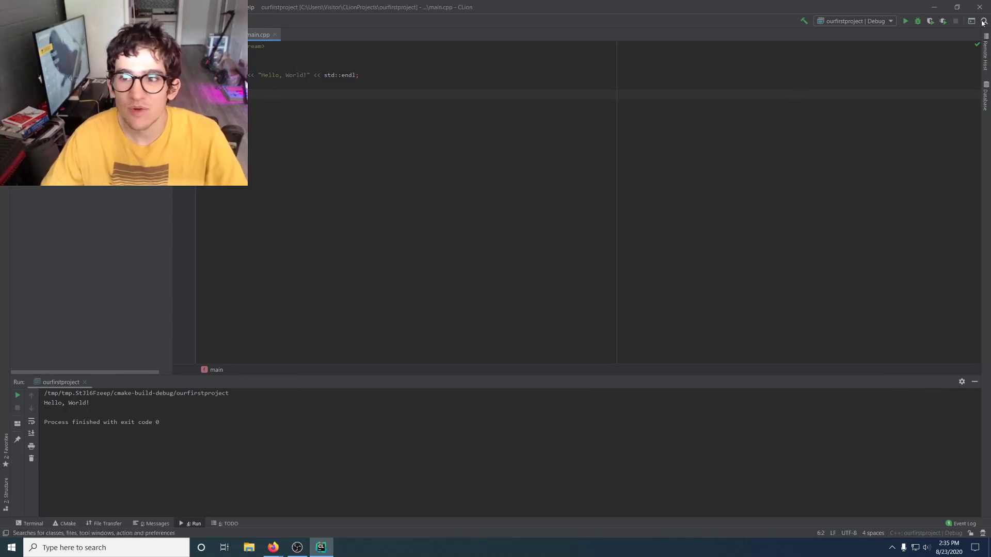
Step: Minimize CLion to reveal the Windows desktop and OBS Studio
click(936, 8)
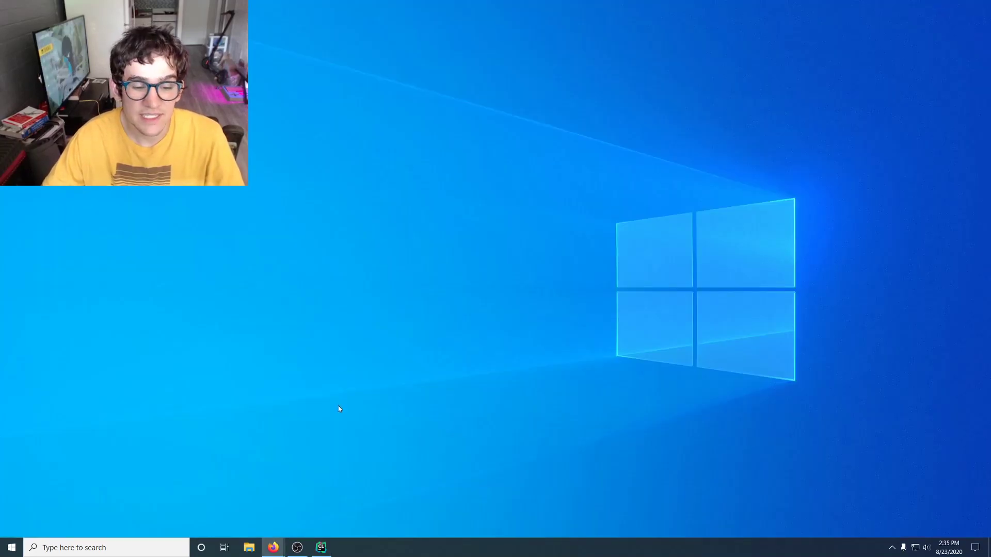
click(296, 547)
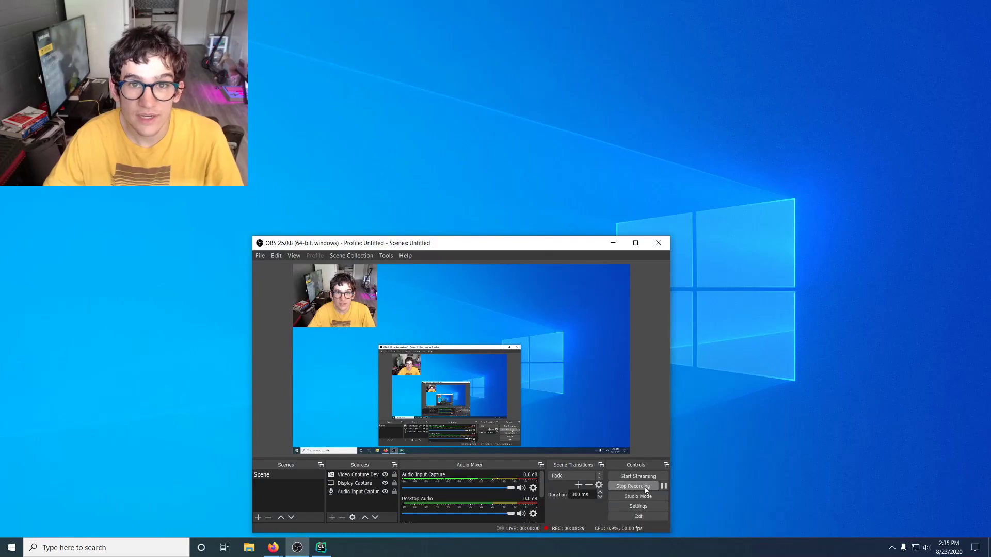